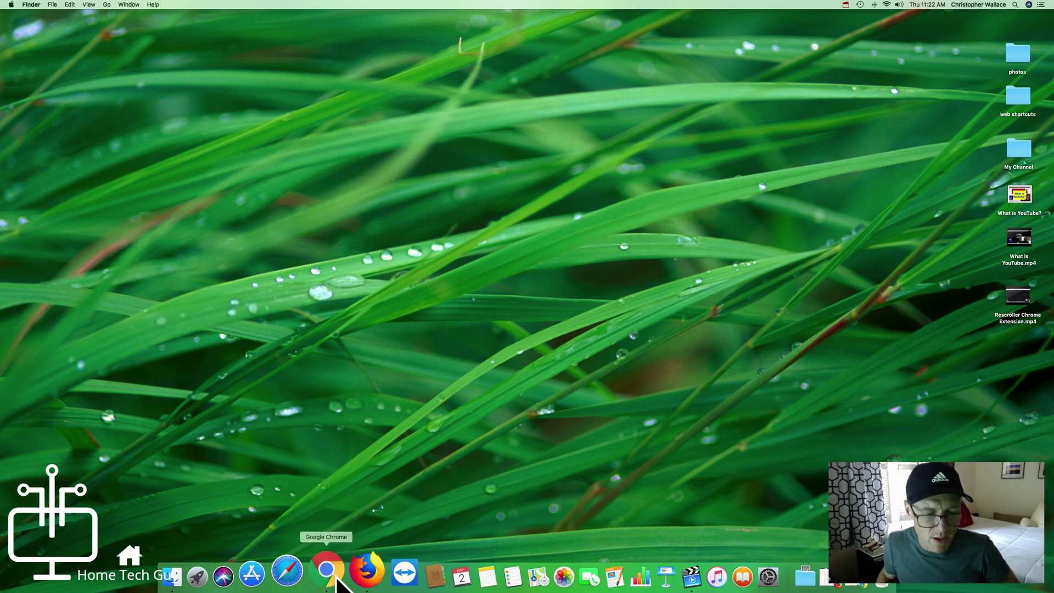
Bring up Google Chrome and examine how its default scrollbar behaves across the Google News top stories
left_click(328, 574)
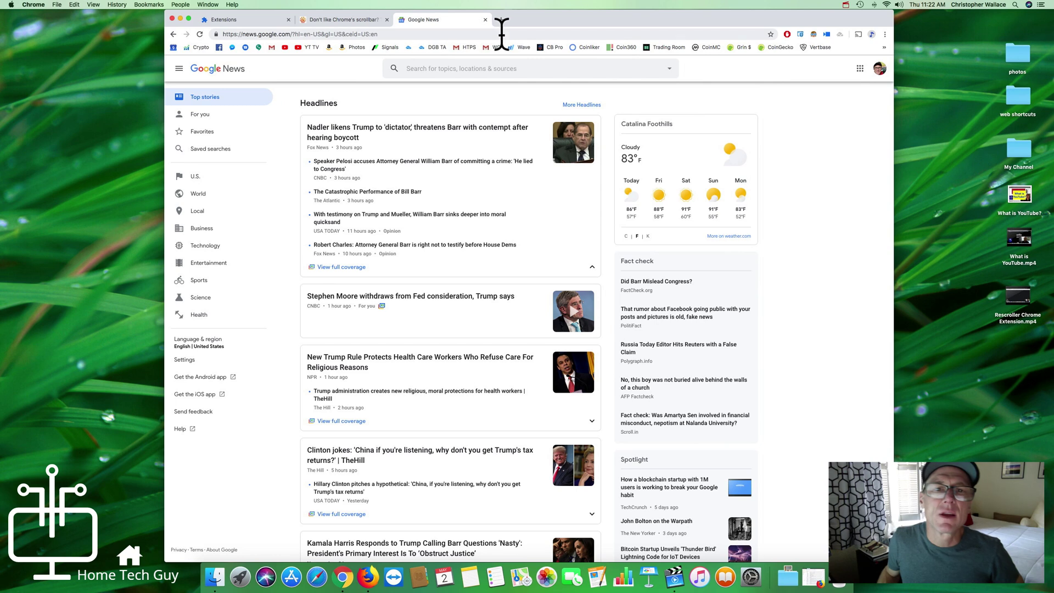
scroll(748, 118, "down", 3)
scroll(746, 117, "up", 3)
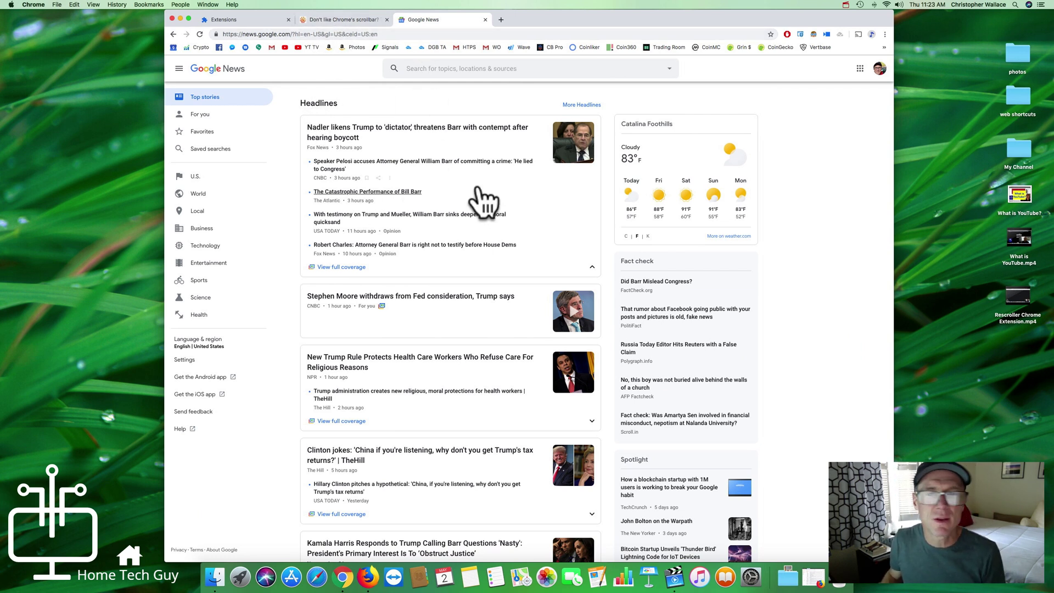
scroll(485, 209, "down", 15)
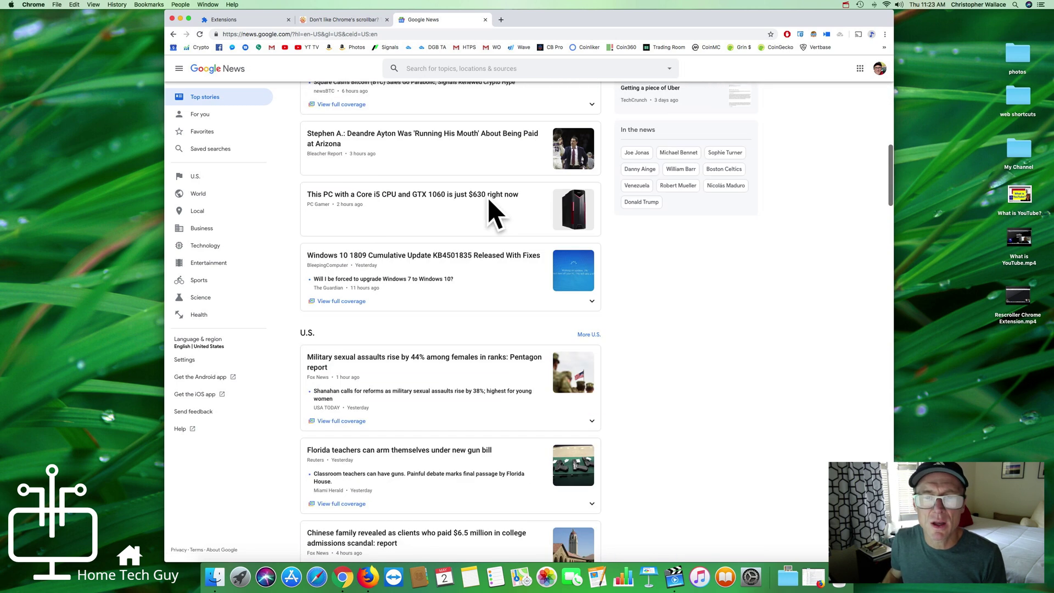
scroll(491, 213, "down", 10)
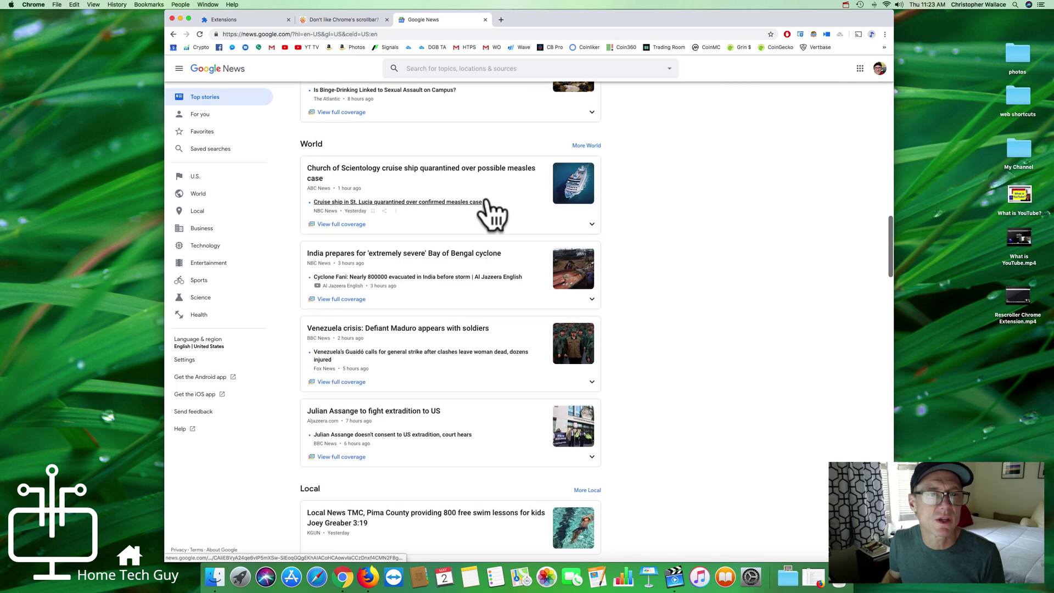
scroll(483, 212, "down", 5)
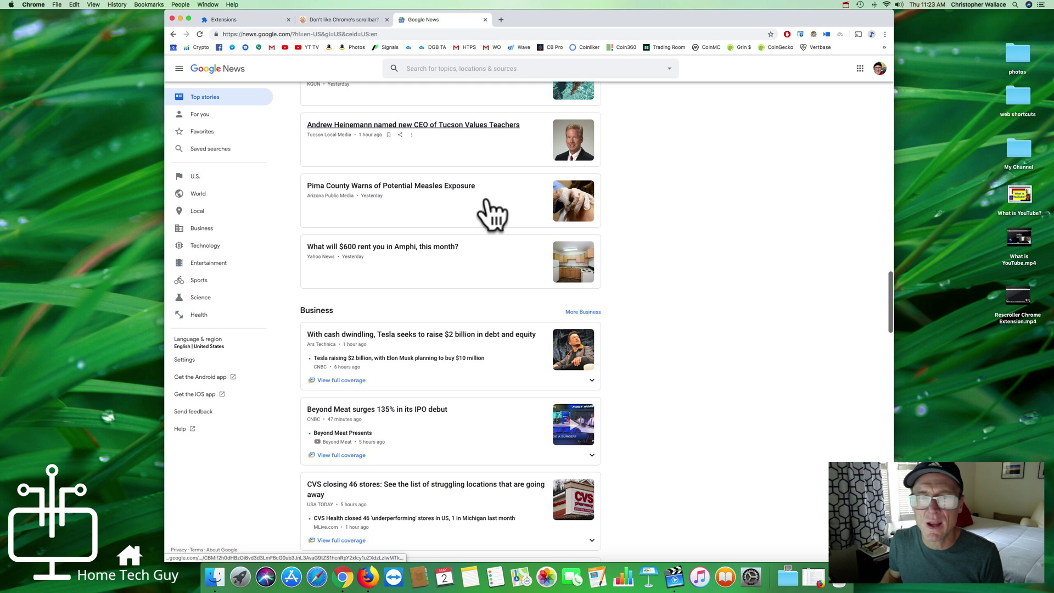
scroll(794, 236, "down", 3)
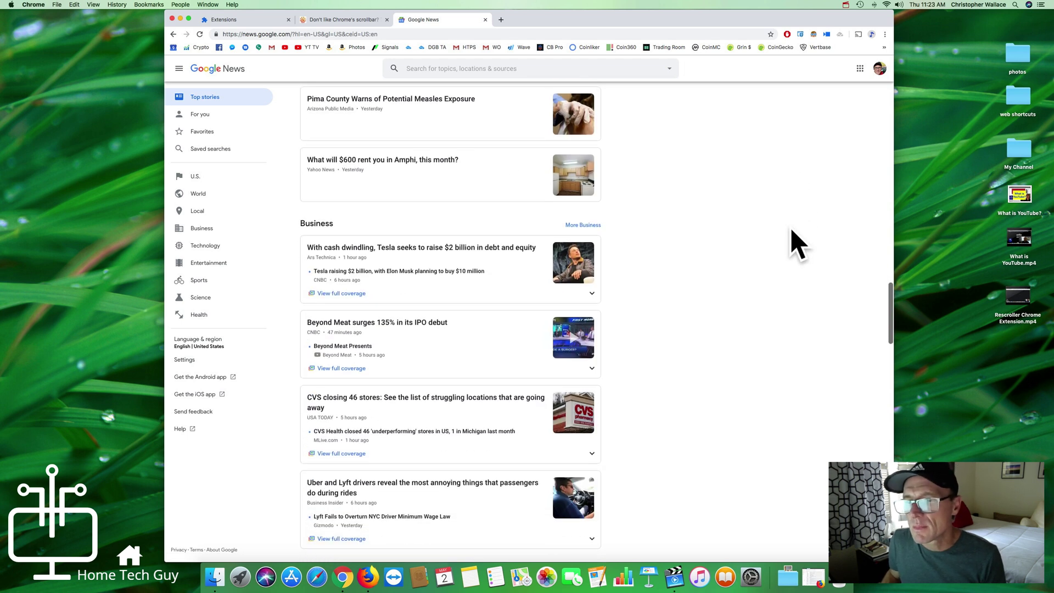
scroll(696, 313, "down", 5)
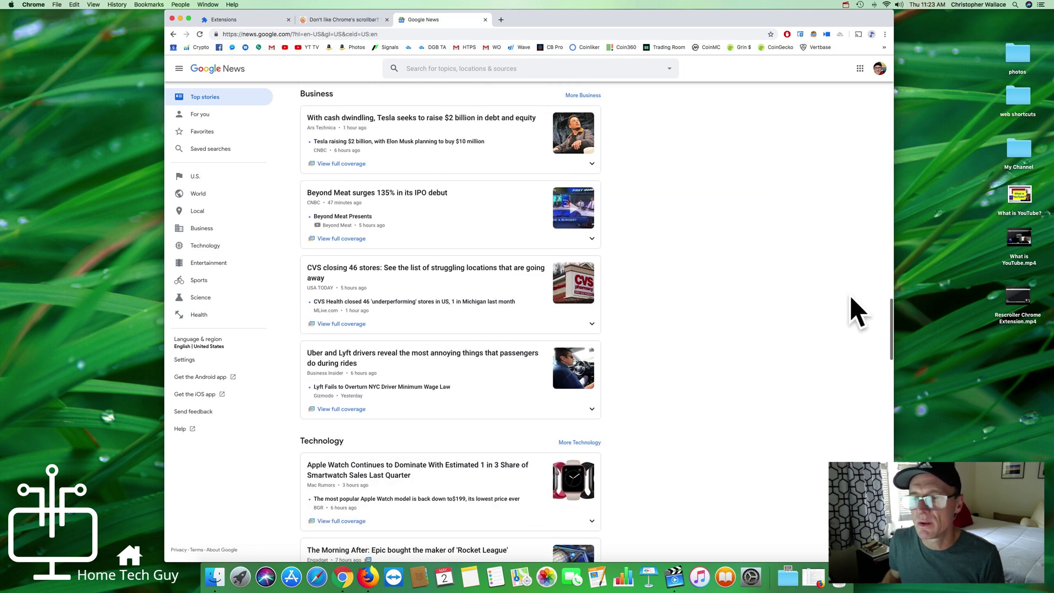
scroll(887, 280, "down", 3)
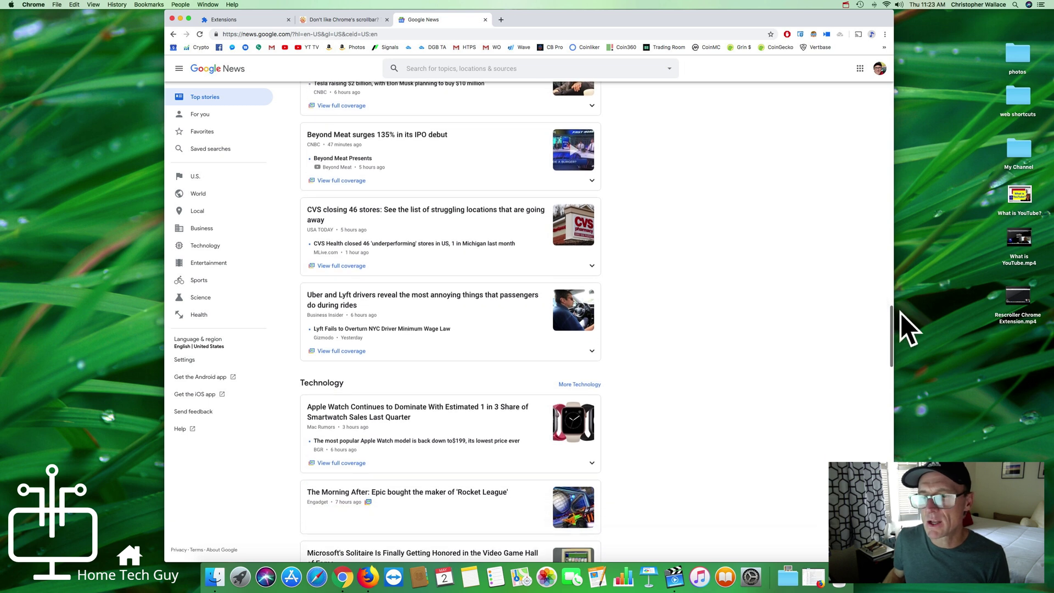
scroll(867, 308, "down", 3)
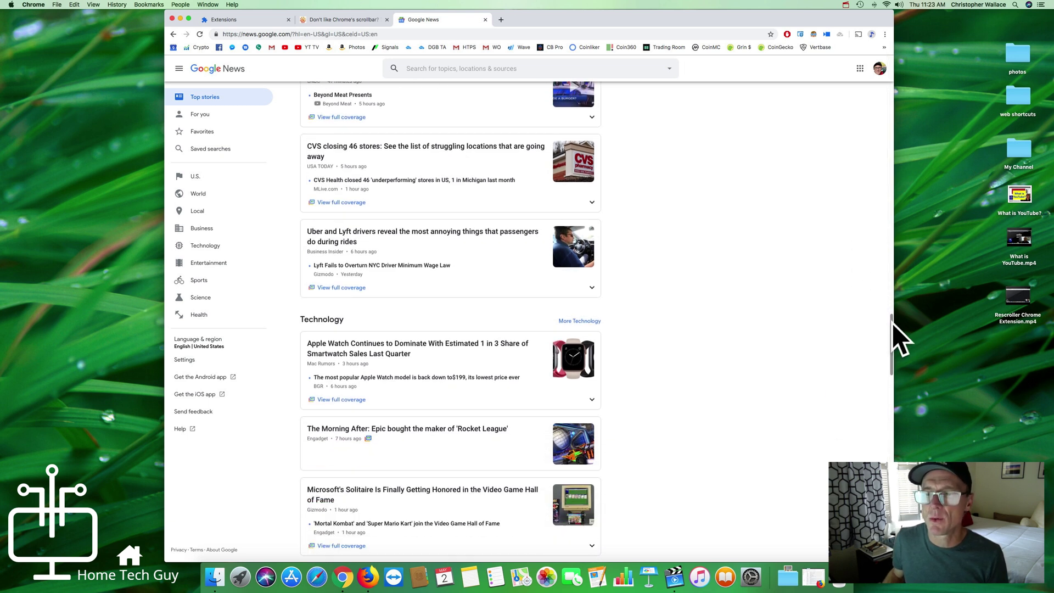
scroll(889, 323, "down", 1)
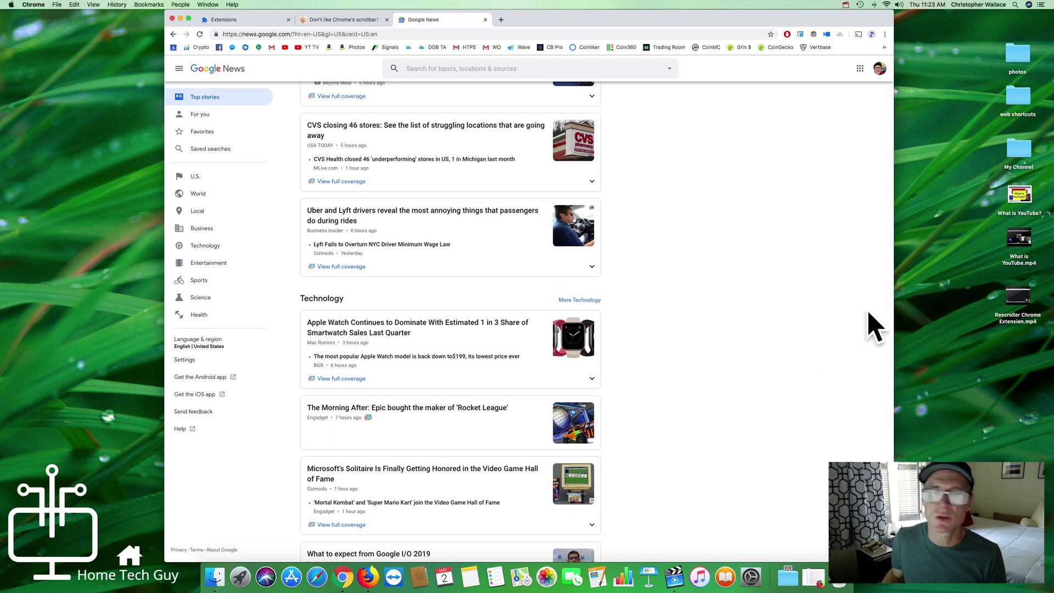
scroll(661, 217, "down", 20)
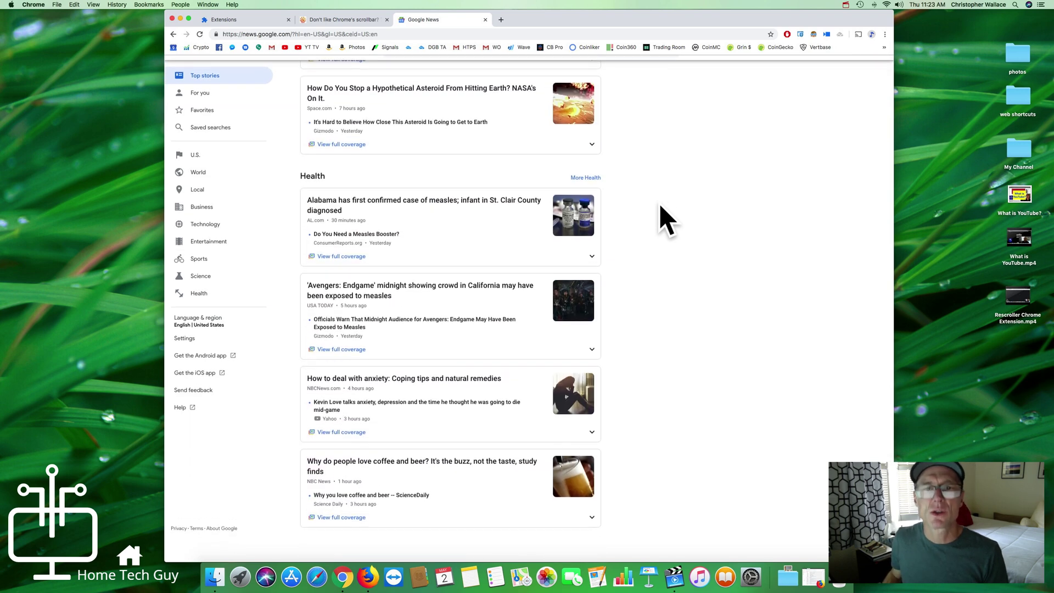
scroll(660, 208, "up", 1)
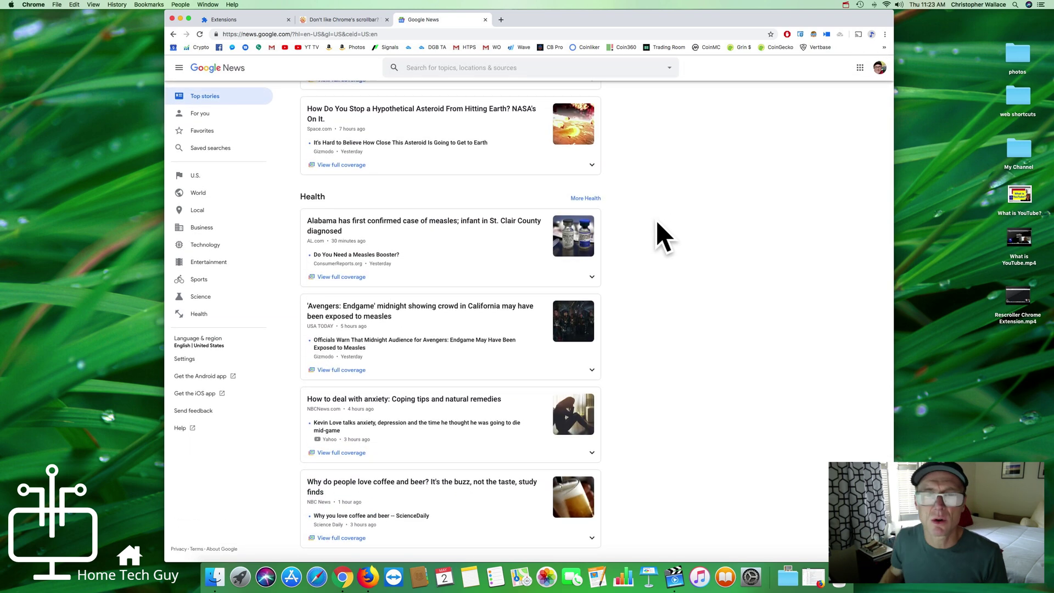
scroll(660, 234, "up", 20)
scroll(653, 230, "up", 20)
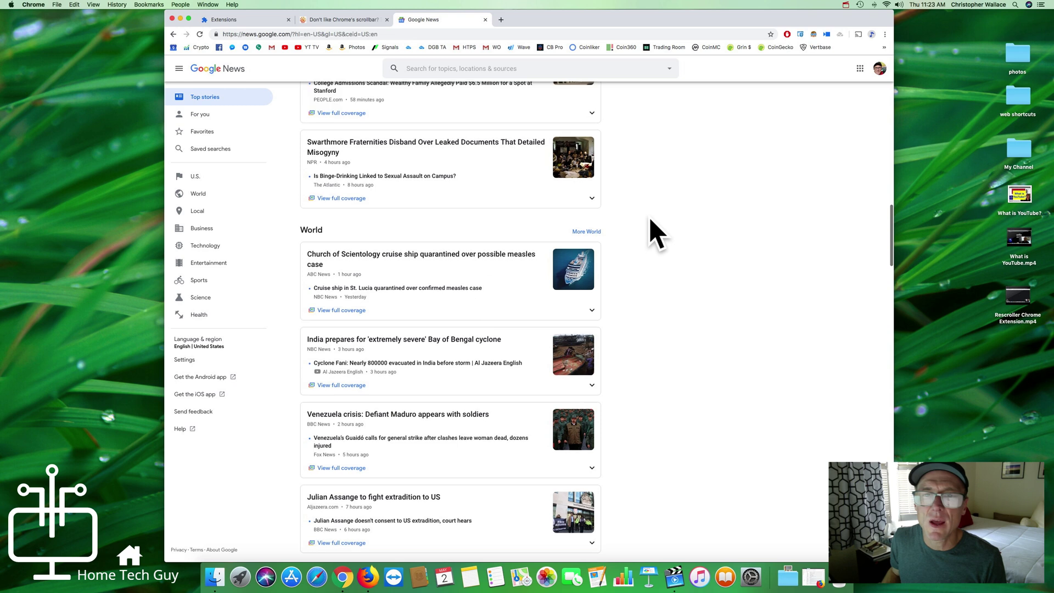
Shift the browser window slightly and test grabbing the thin default scrollbar to move through the Google News page
left_click_drag(893, 87, 892, 88)
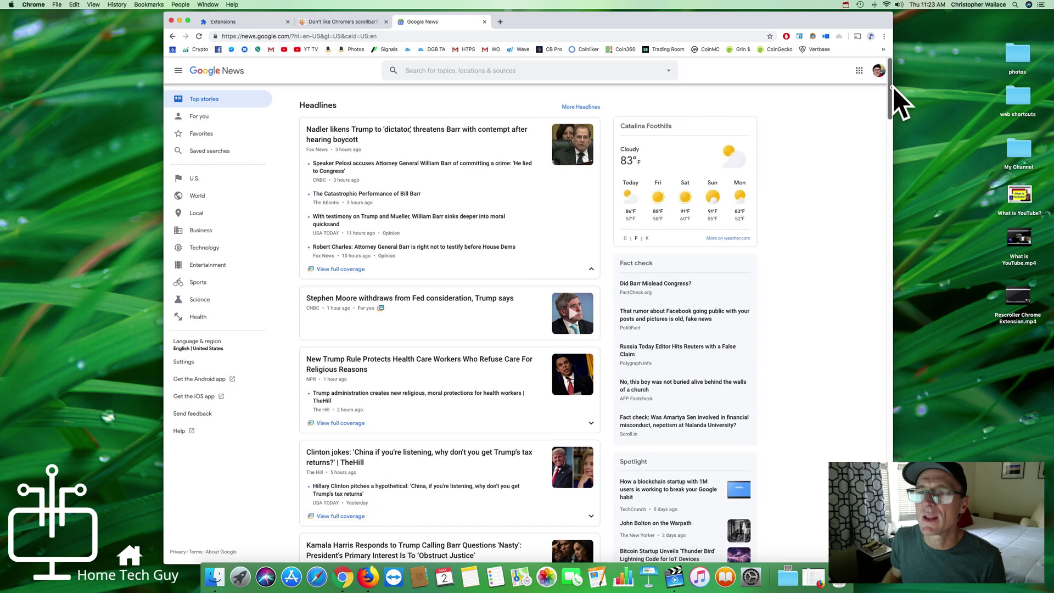
left_click_drag(666, 14, 678, 12)
left_click_drag(902, 74, 905, 63)
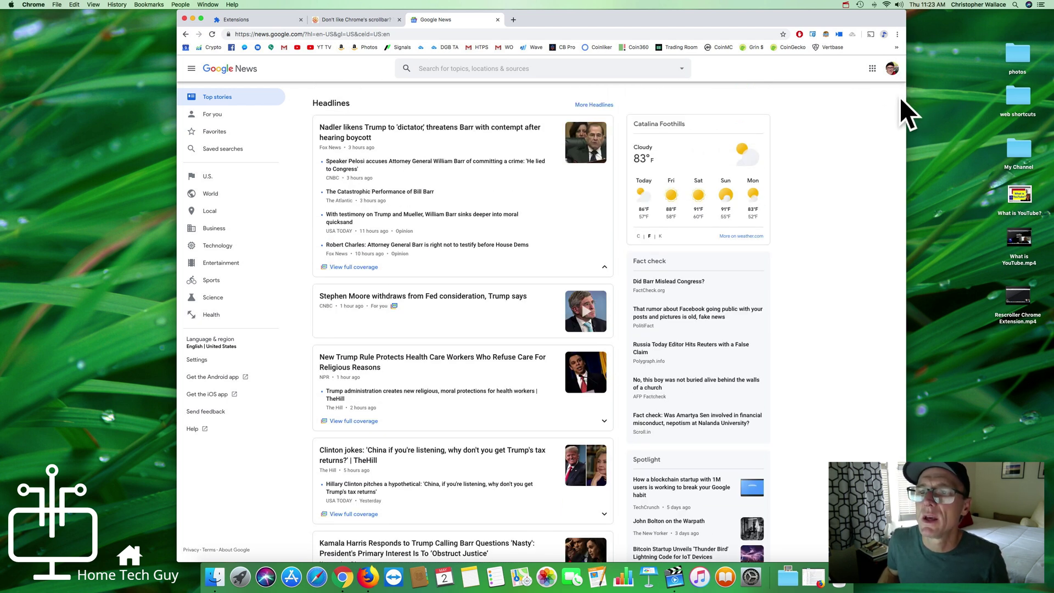
scroll(882, 118, "down", 2)
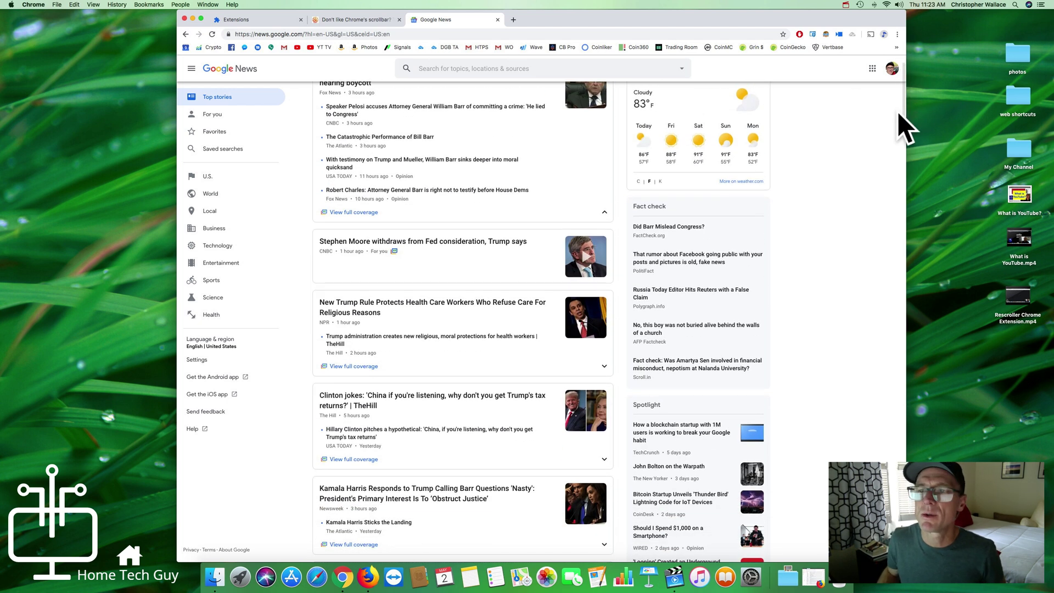
scroll(883, 120, "down", 1)
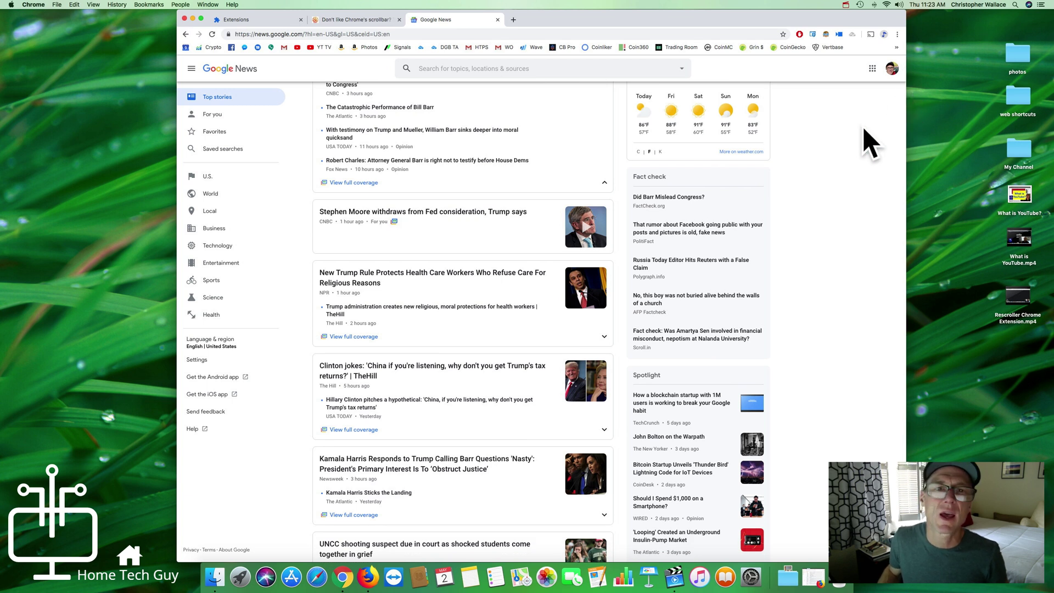
scroll(871, 143, "down", 1)
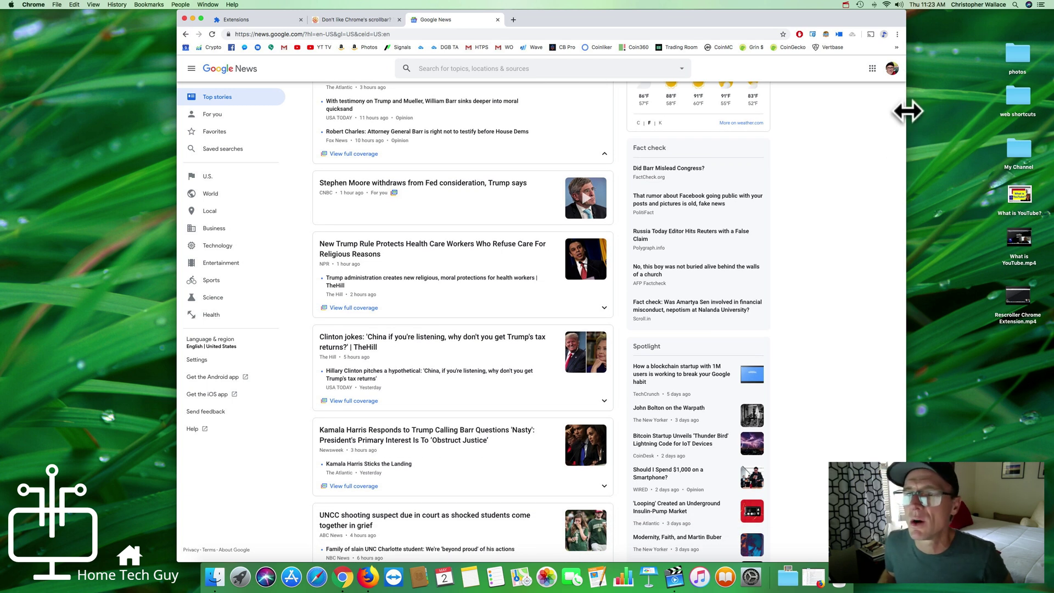
scroll(895, 132, "down", 1)
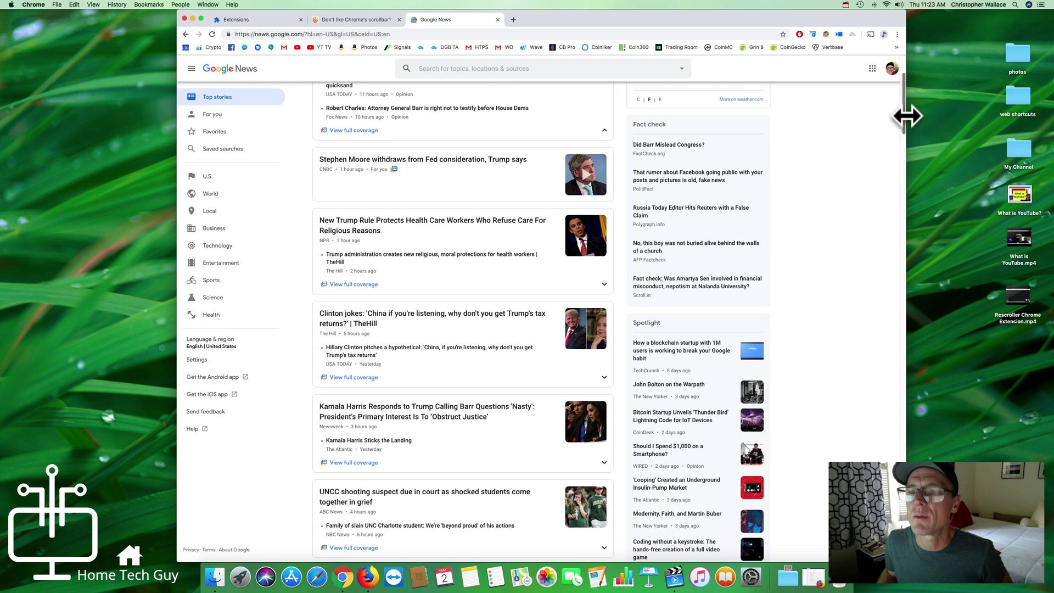
scroll(895, 116, "down", 3)
left_click_drag(903, 110, 903, 159)
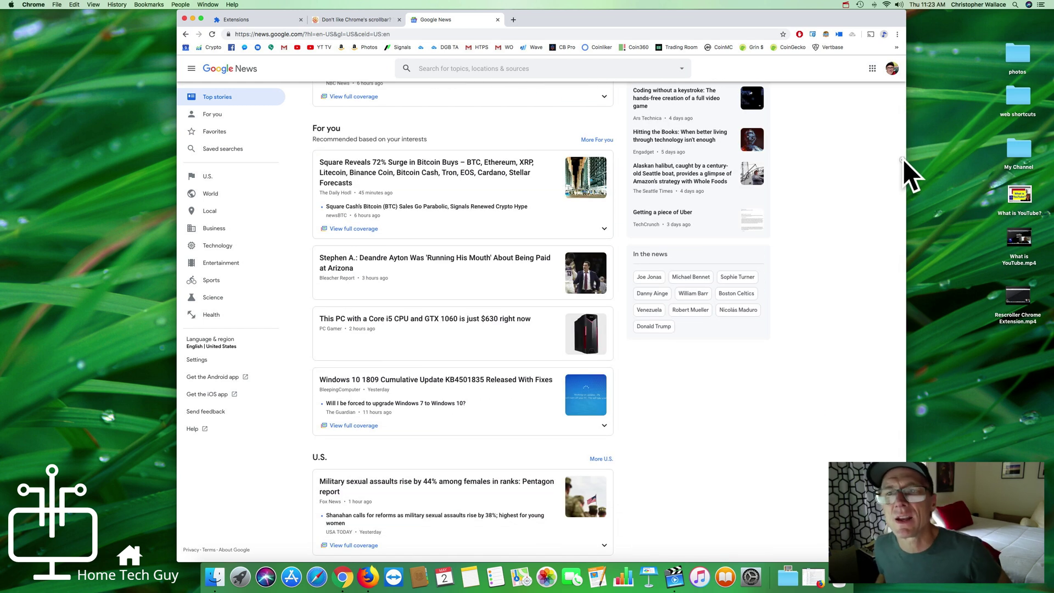
left_click_drag(903, 159, 898, 130)
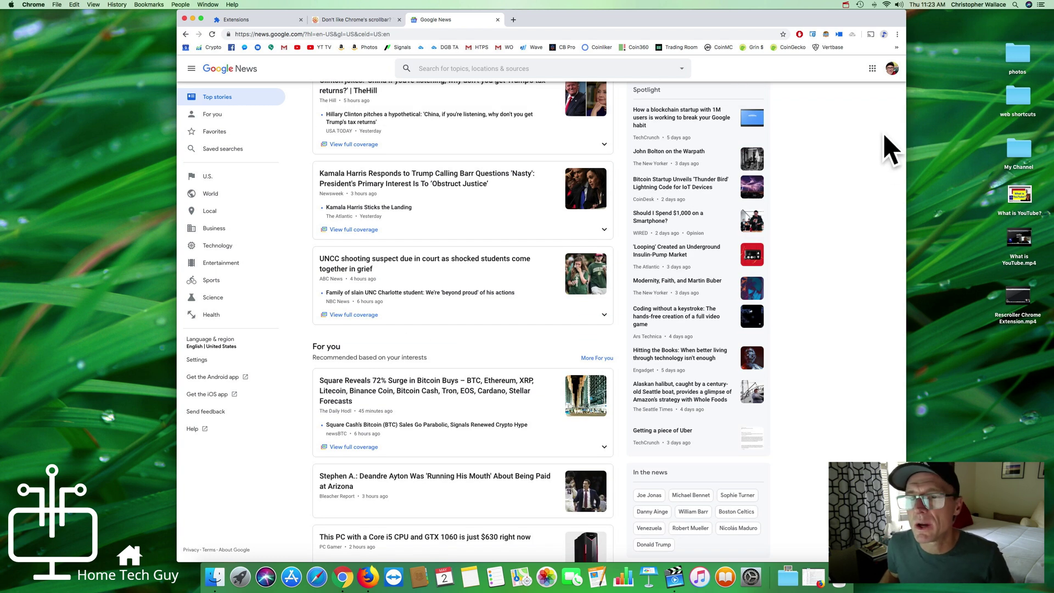
scroll(884, 143, "up", 5)
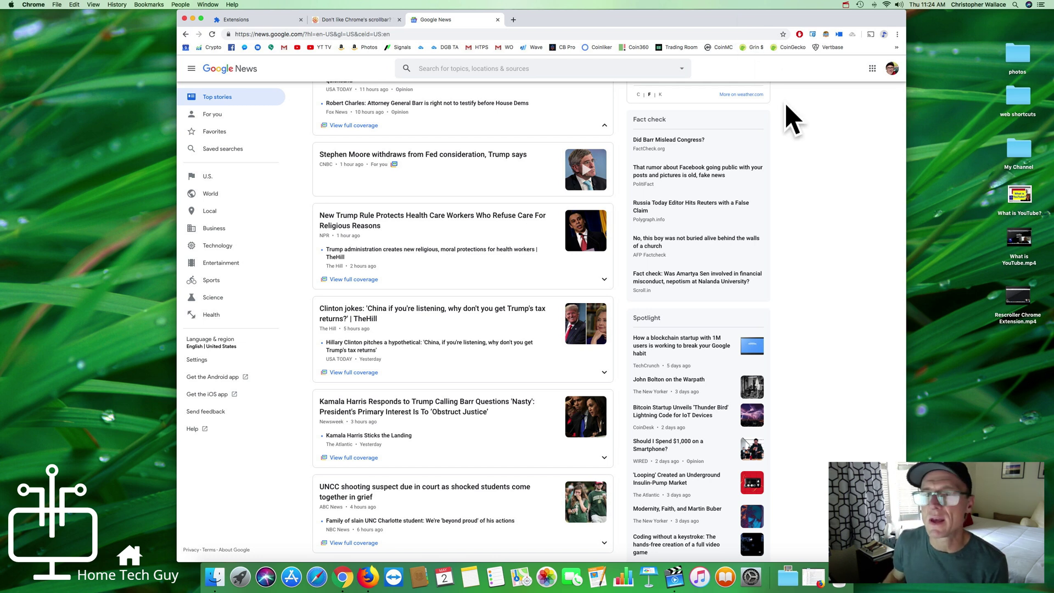
scroll(802, 200, "down", 2)
scroll(834, 159, "up", 4)
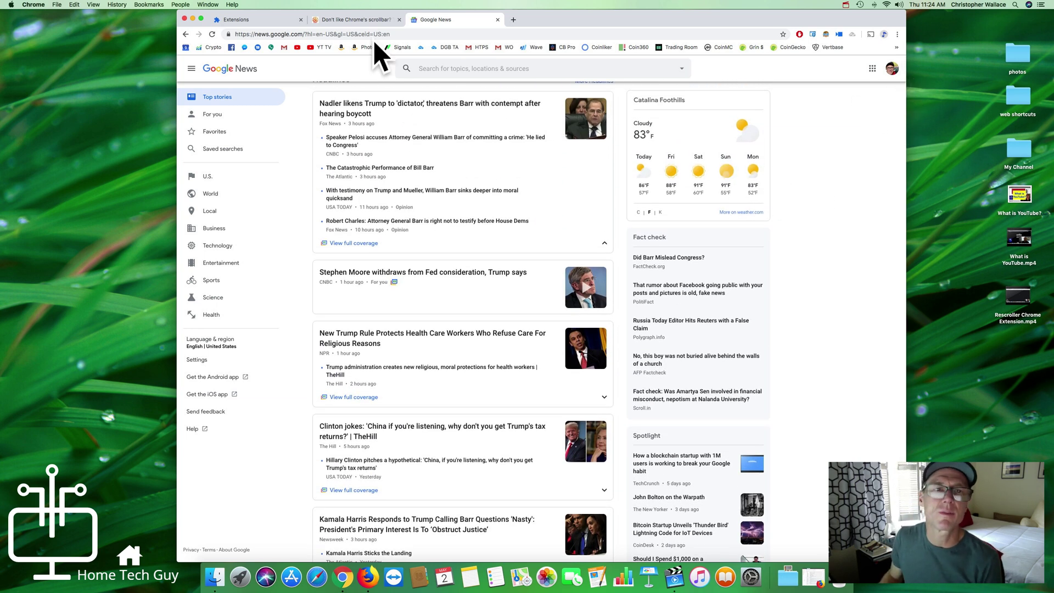
Show the ghacks.net article about Rescroller and examine the customized scrollbar on that page
left_click(357, 20)
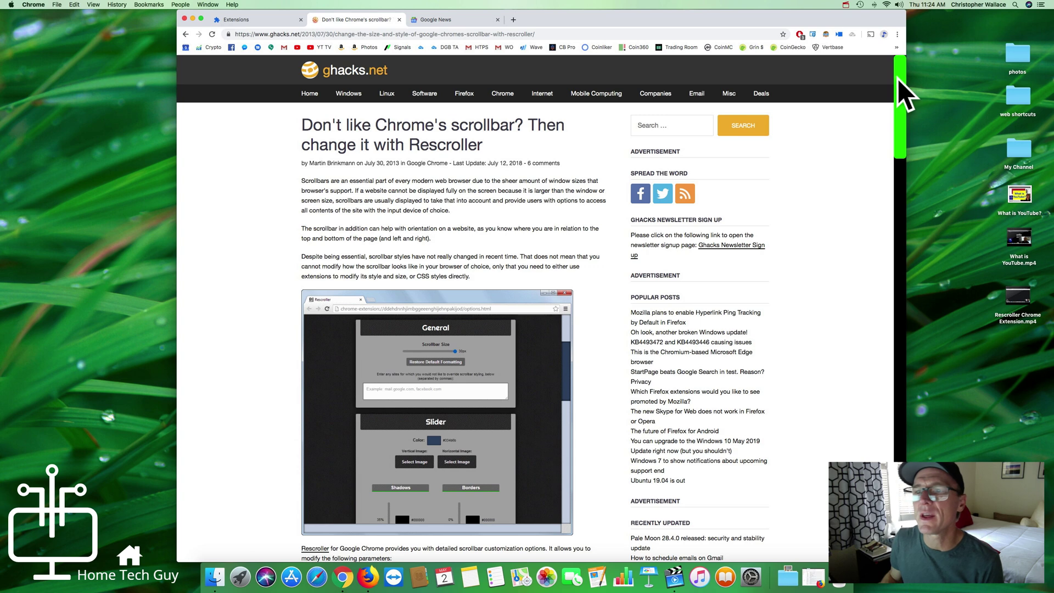
left_click_drag(897, 79, 900, 16)
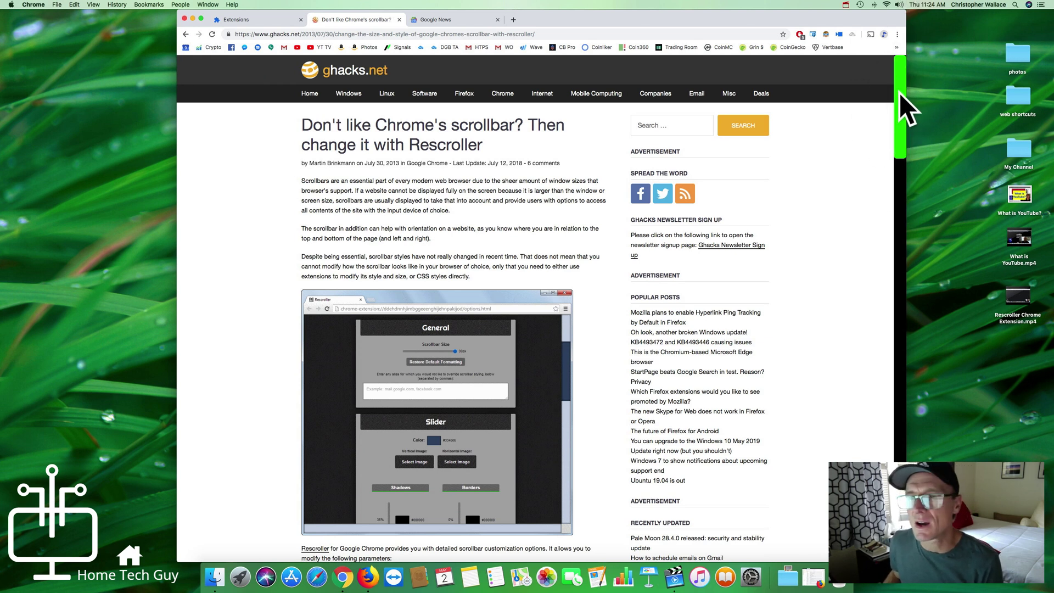
left_click_drag(900, 94, 889, 70)
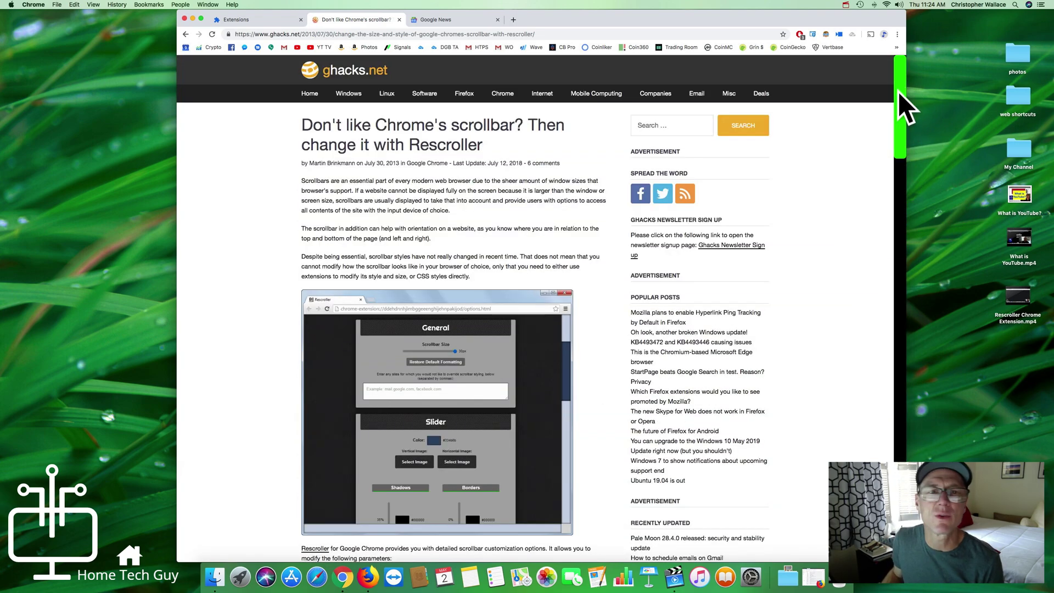
left_click_drag(897, 73, 576, 12)
Return to the Google News page and open Chrome's Extensions management page
left_click(442, 21)
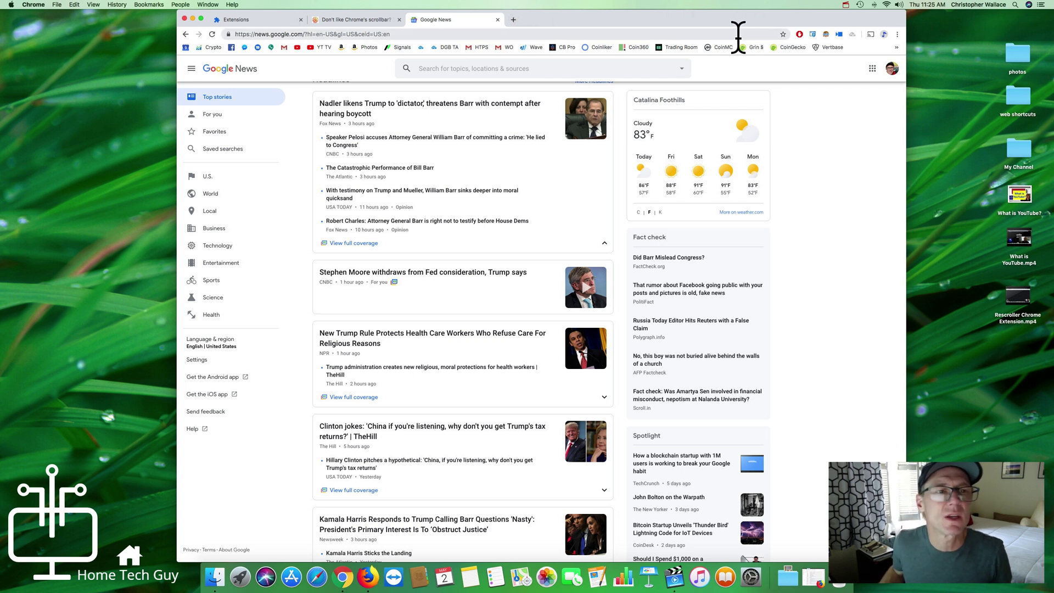
left_click(898, 34)
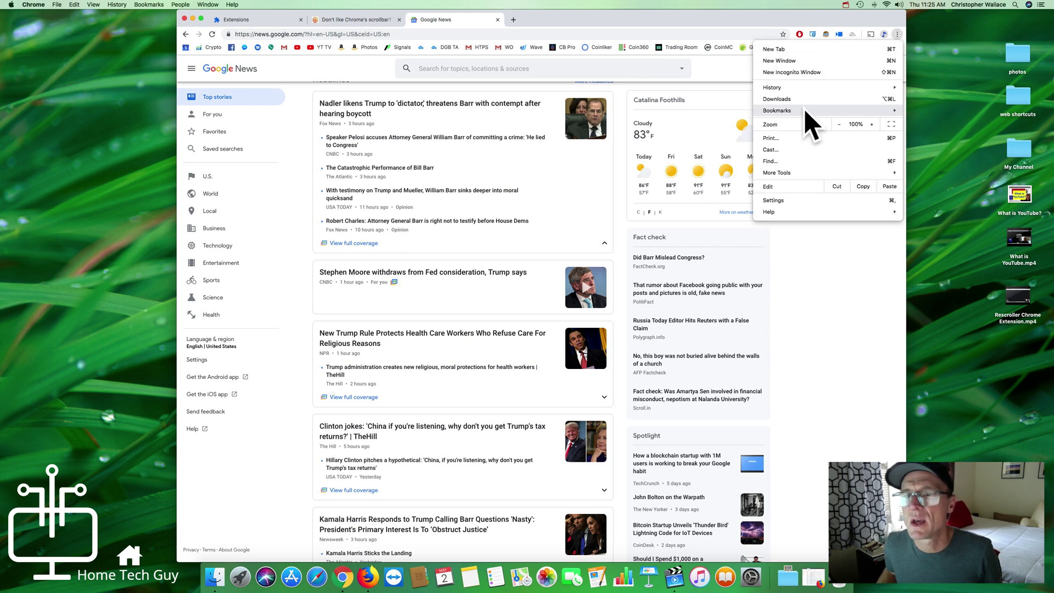
mouse_move(804, 172)
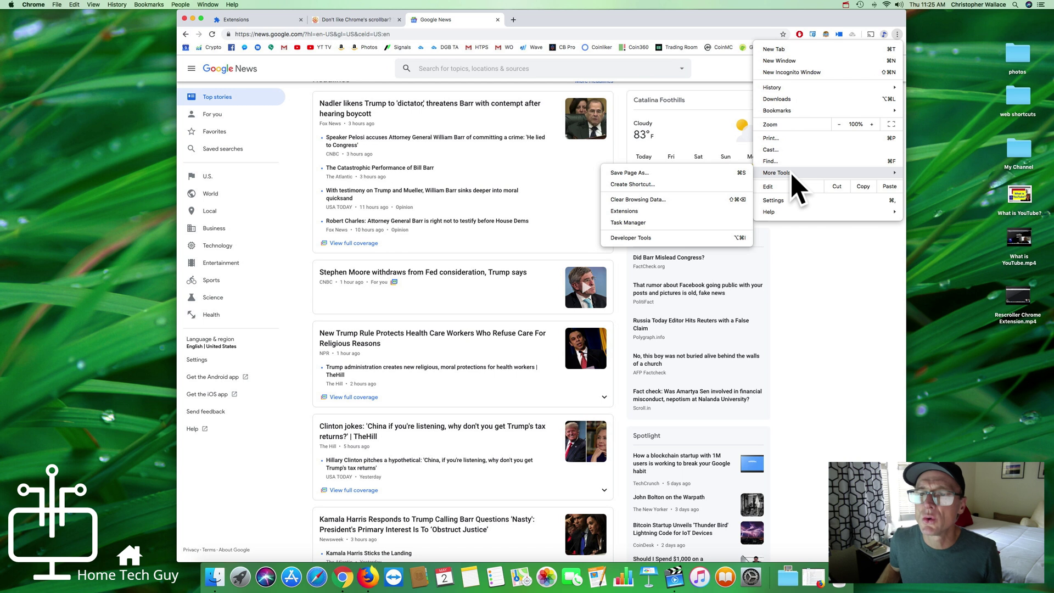
left_click(632, 211)
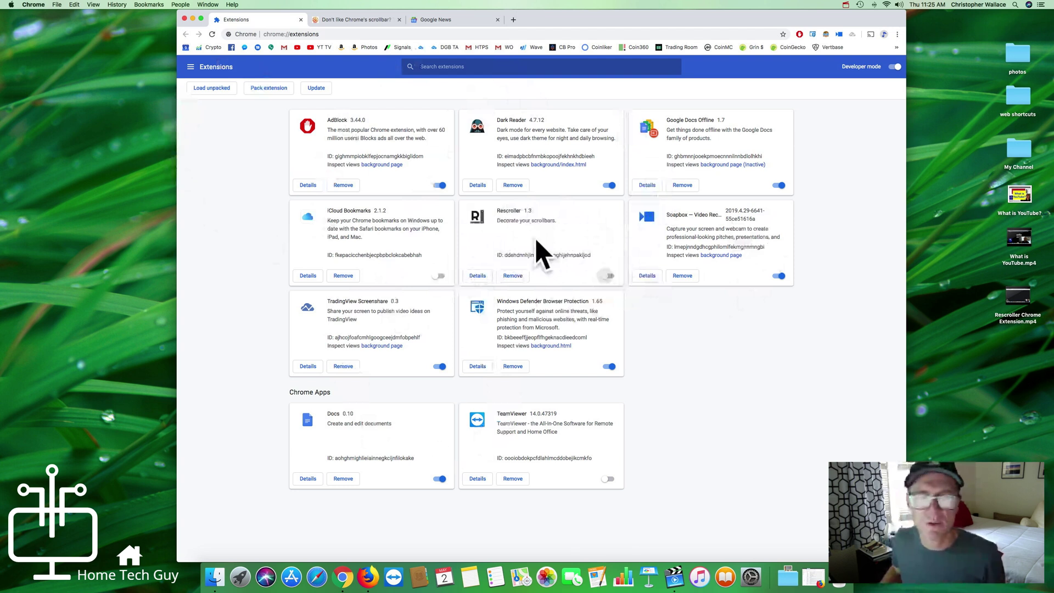
Open the Chrome Web Store from the Extensions page and browse its extension categories
left_click(190, 68)
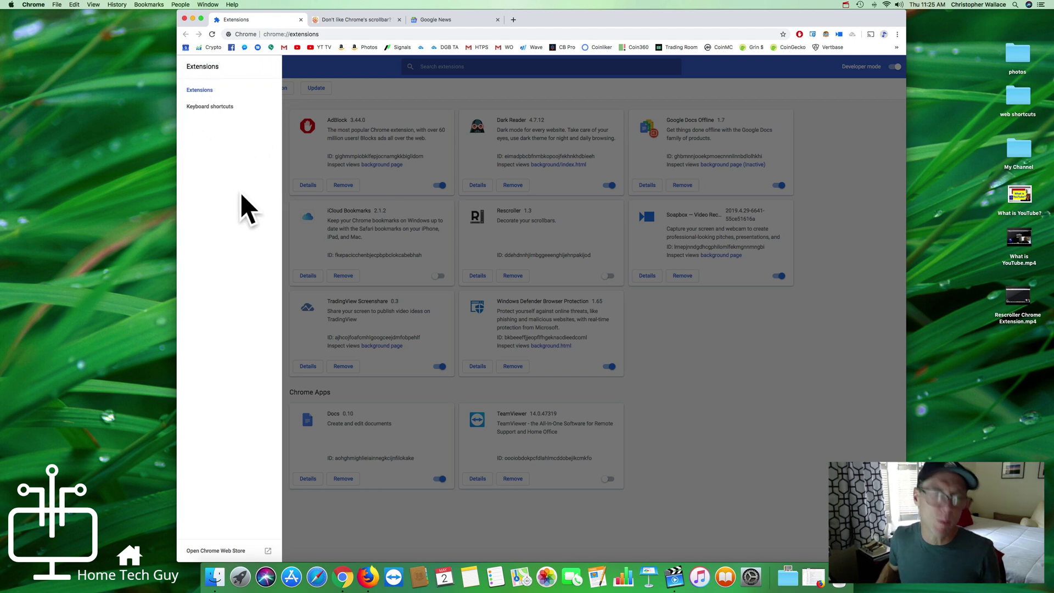
left_click(214, 551)
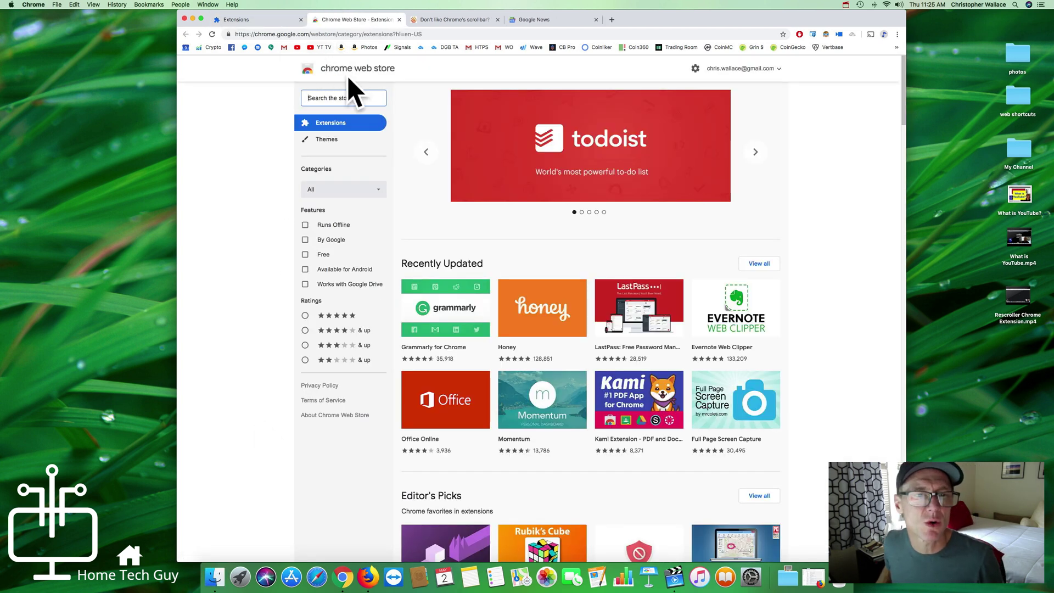
scroll(556, 226, "down", 8)
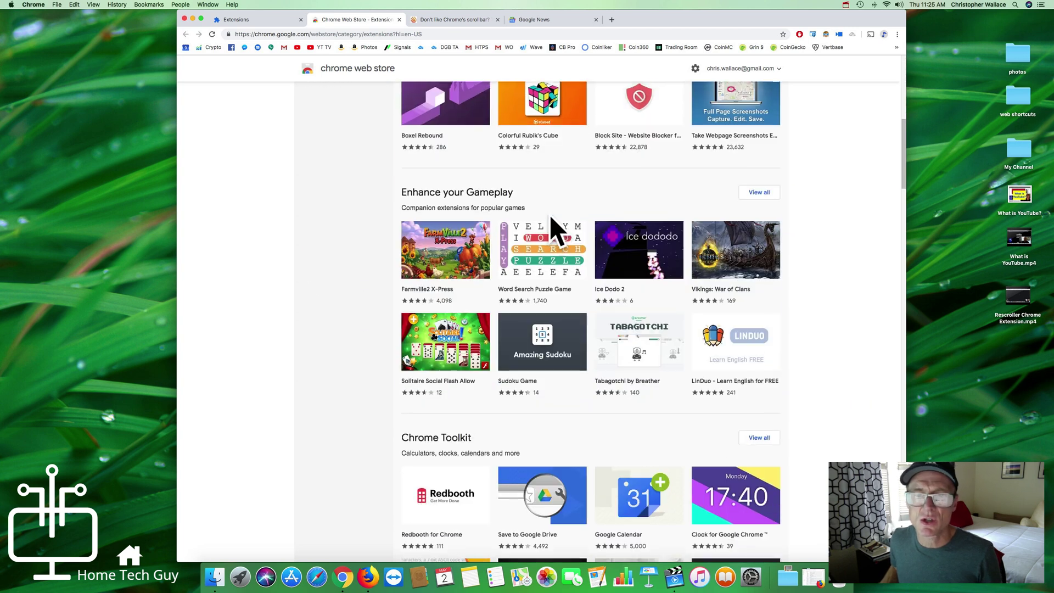
scroll(551, 218, "down", 7)
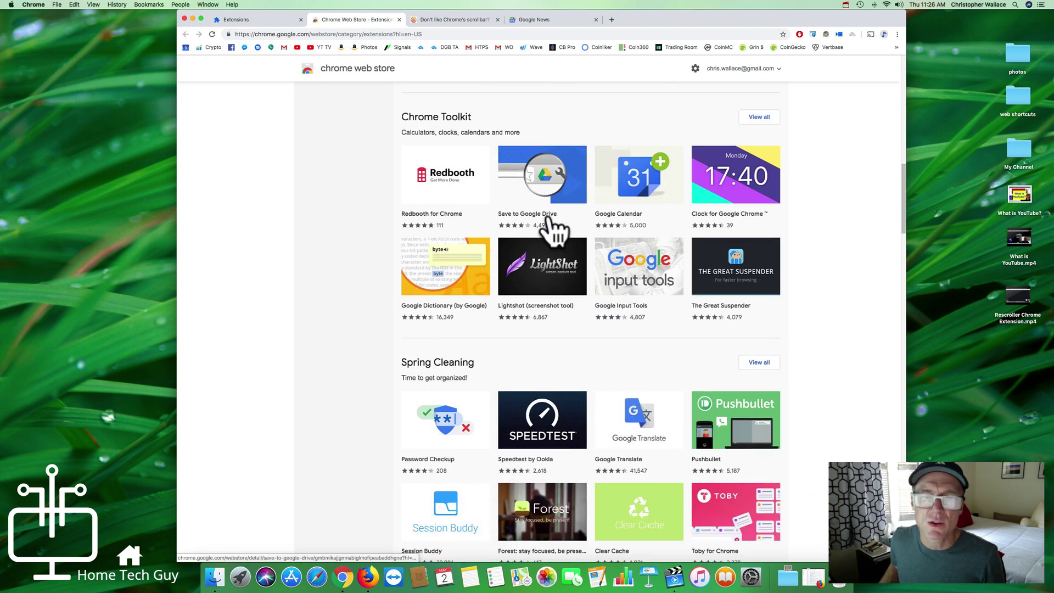
scroll(556, 230, "down", 7)
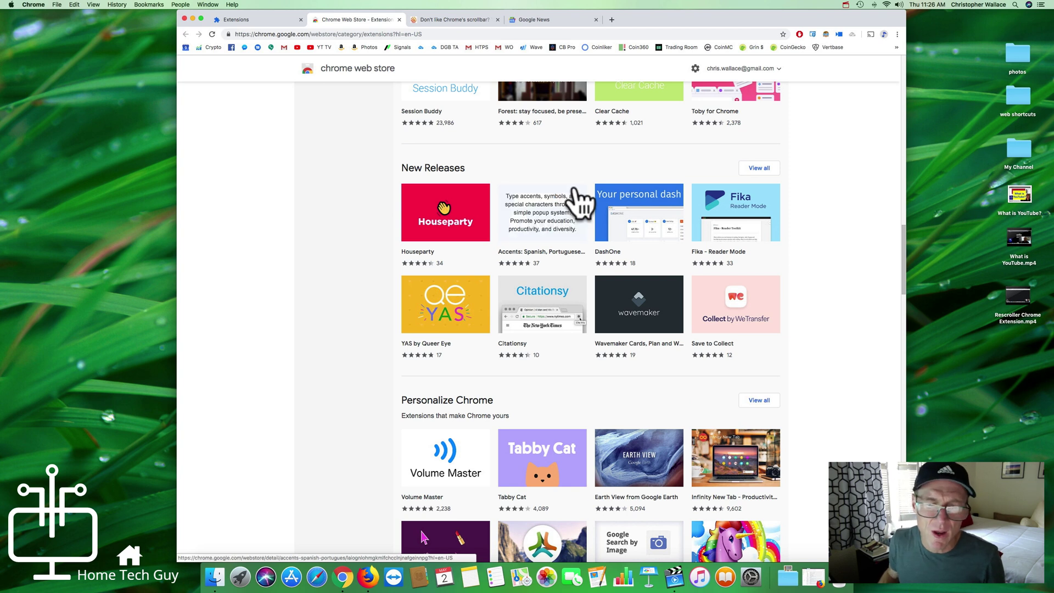
Search the Chrome Web Store for "rescroller"
scroll(577, 203, "down", 3)
scroll(577, 205, "down", 2)
scroll(579, 204, "up", 15)
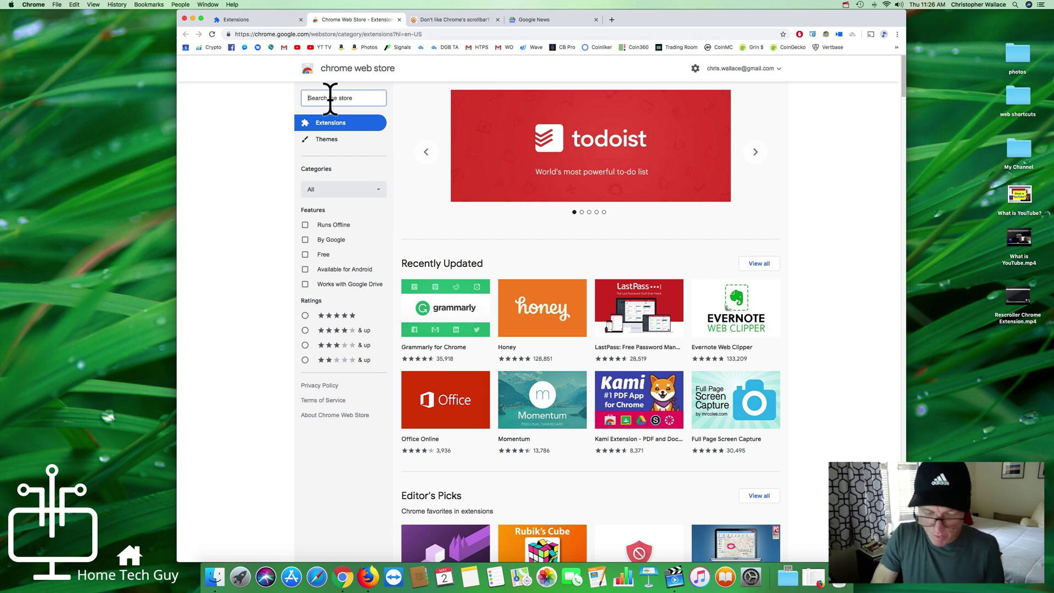
type("scroller")
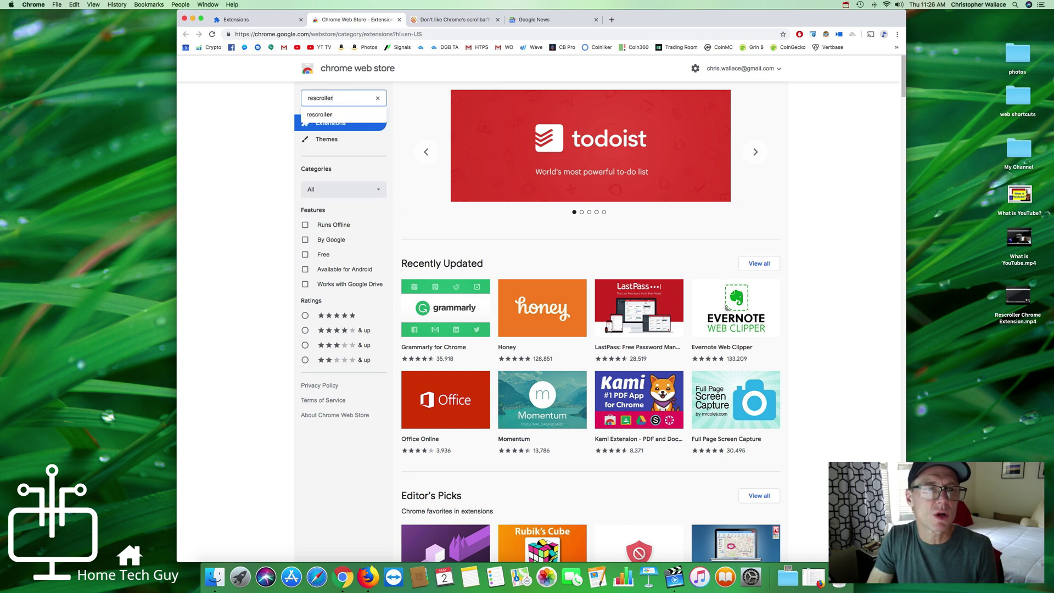
key("Return")
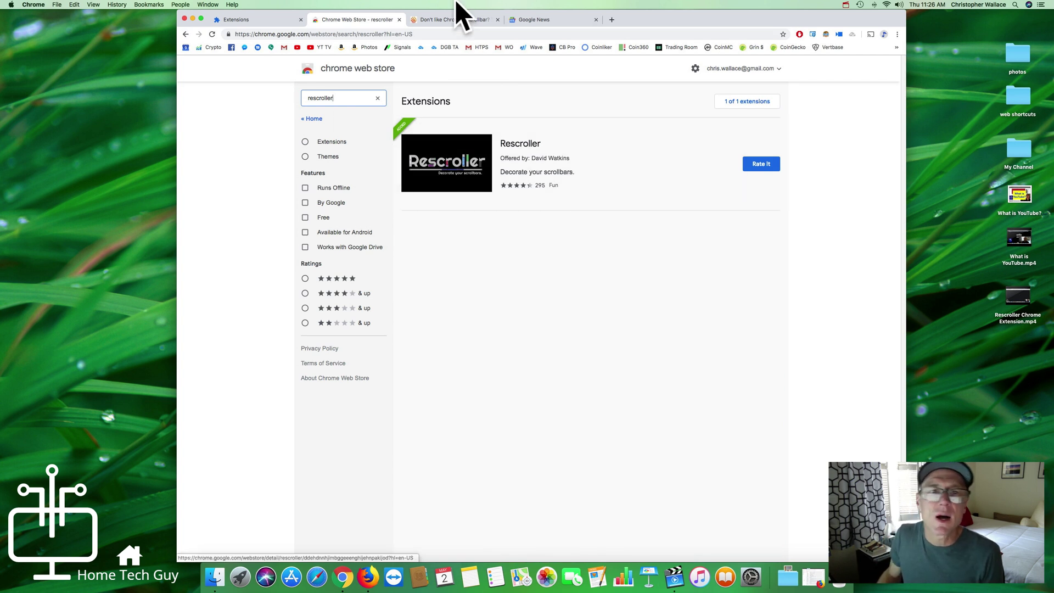
Remove the installed Rescroller extension on the Extensions page and return to its Chrome Web Store search results
left_click(247, 20)
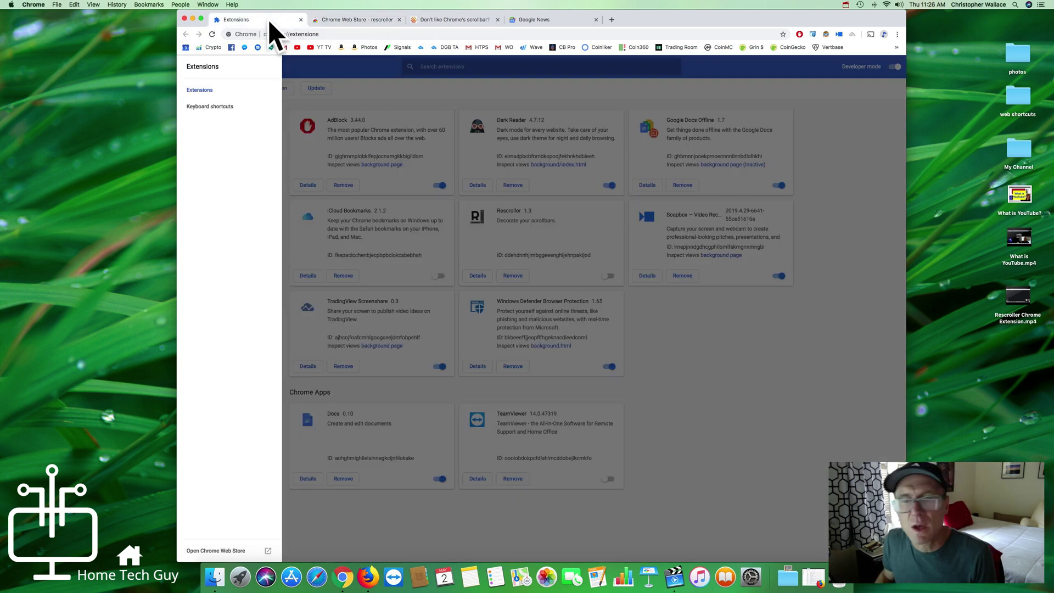
left_click(837, 307)
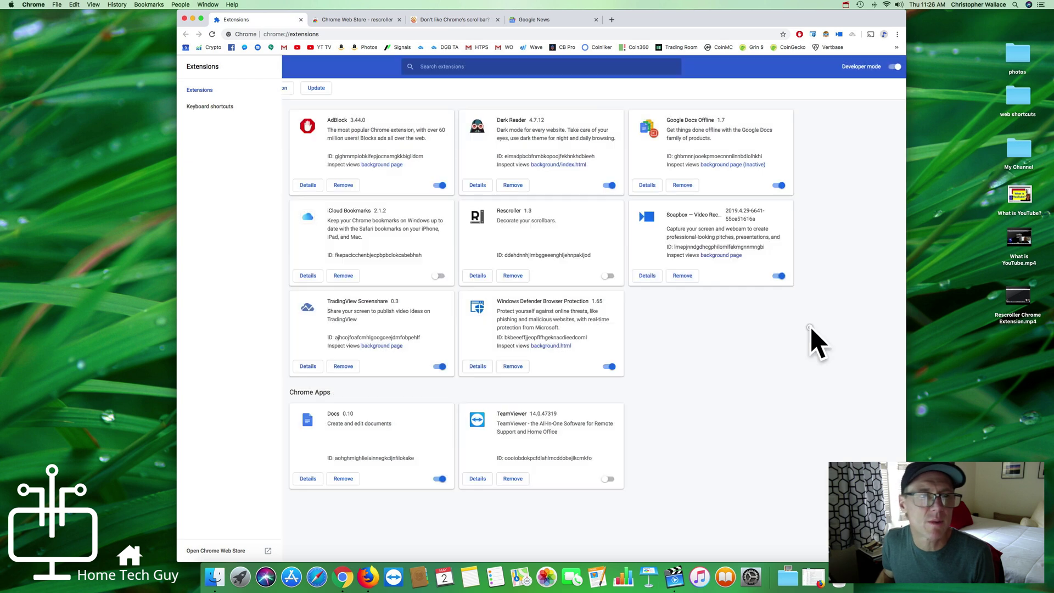
left_click(513, 275)
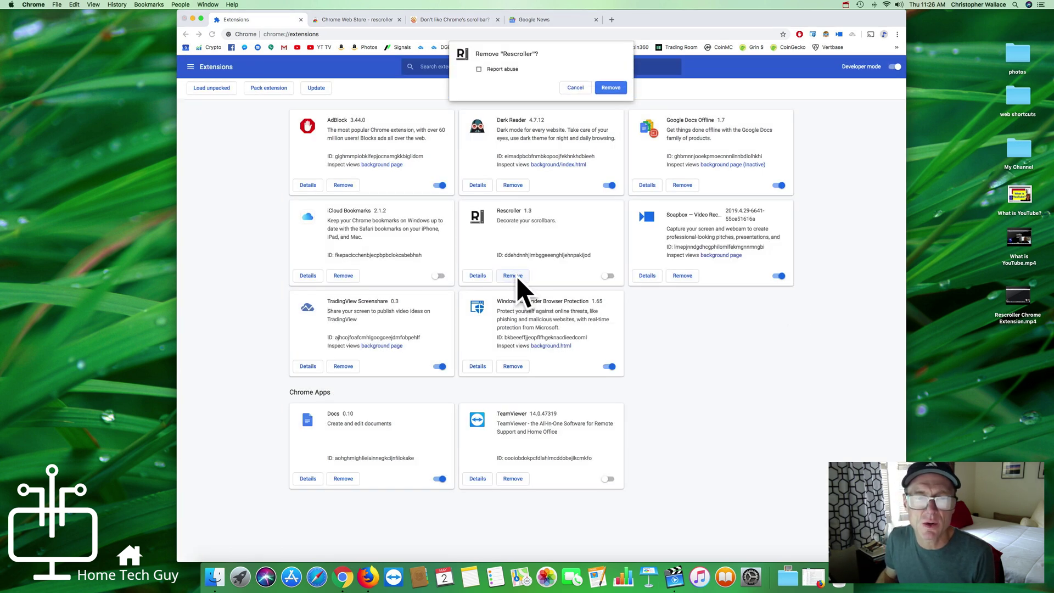
left_click(611, 88)
left_click(351, 18)
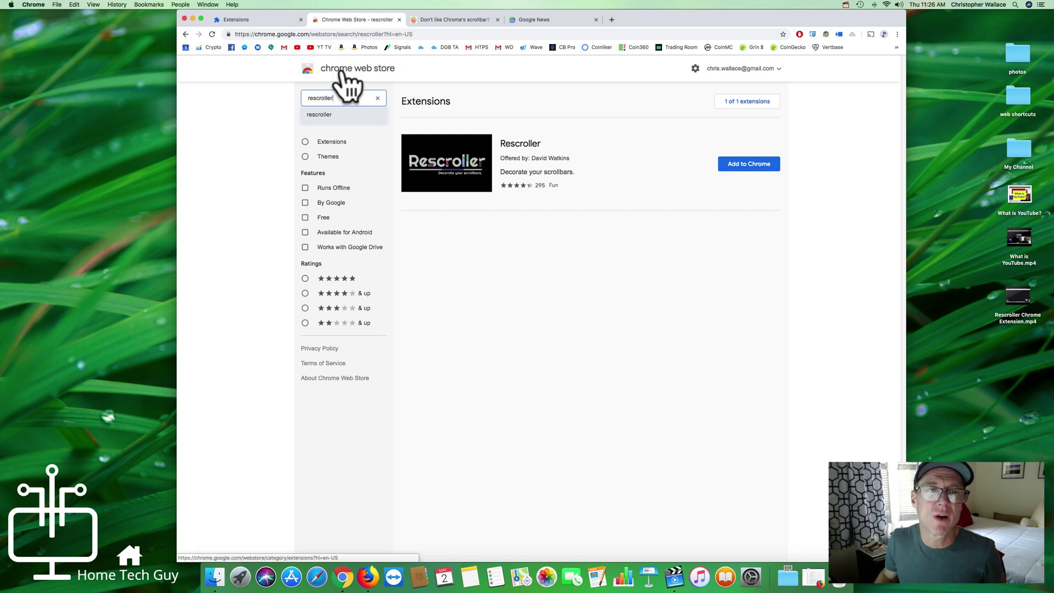
Search Google for "chrome web store" in a new tab and open the Chrome Web Store result
left_click(611, 20)
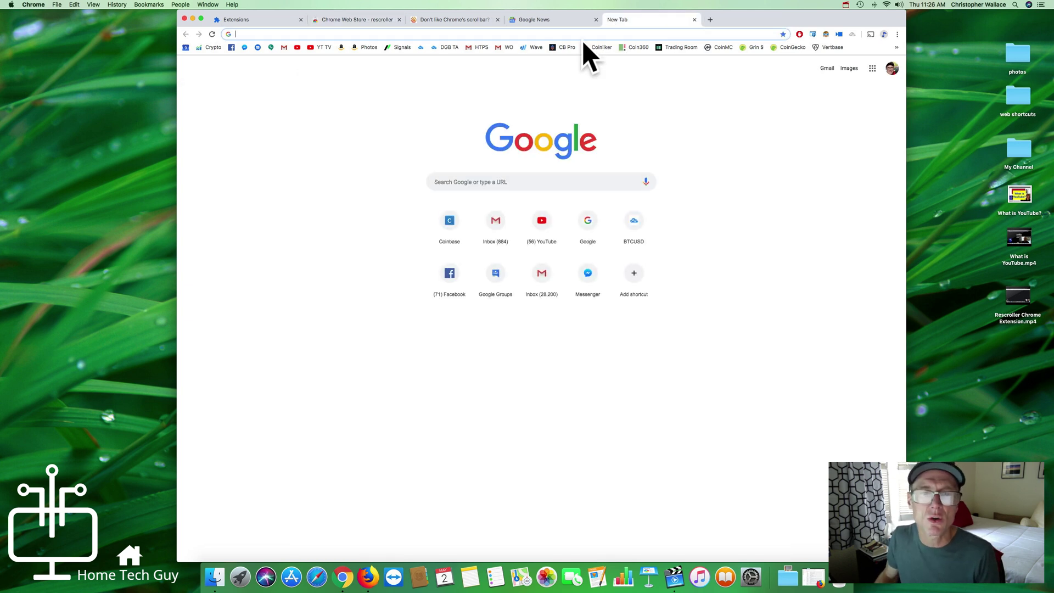
type("chrome")
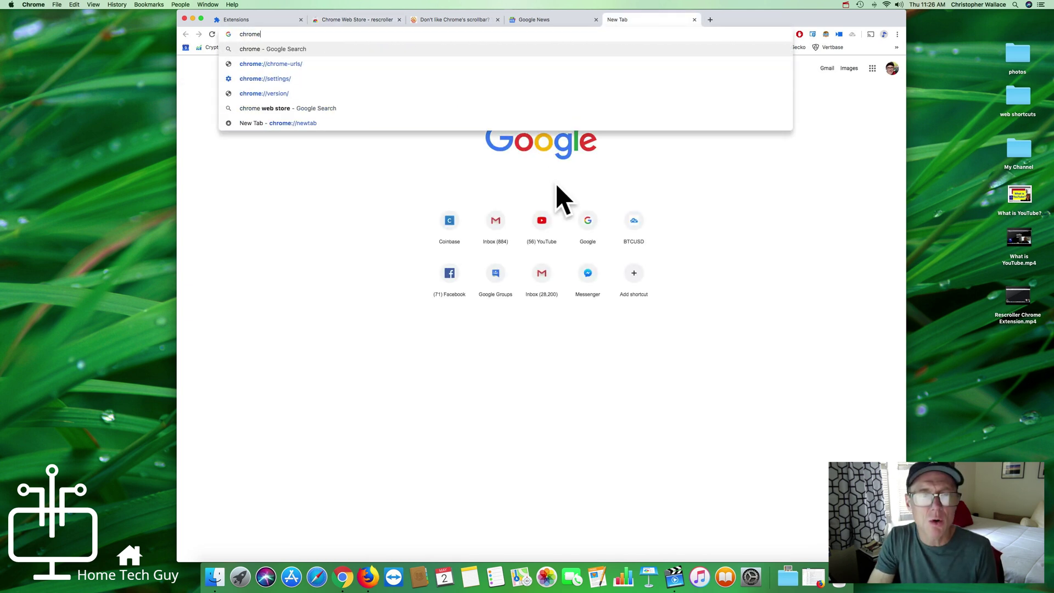
type(" web store")
key("BackSpace")
key("Return")
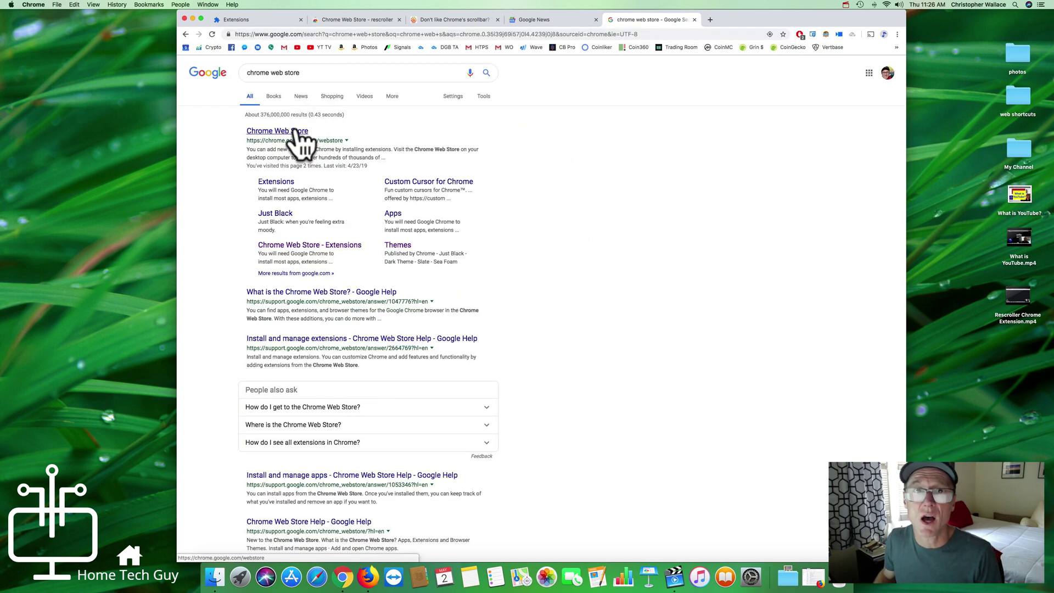
left_click(296, 132)
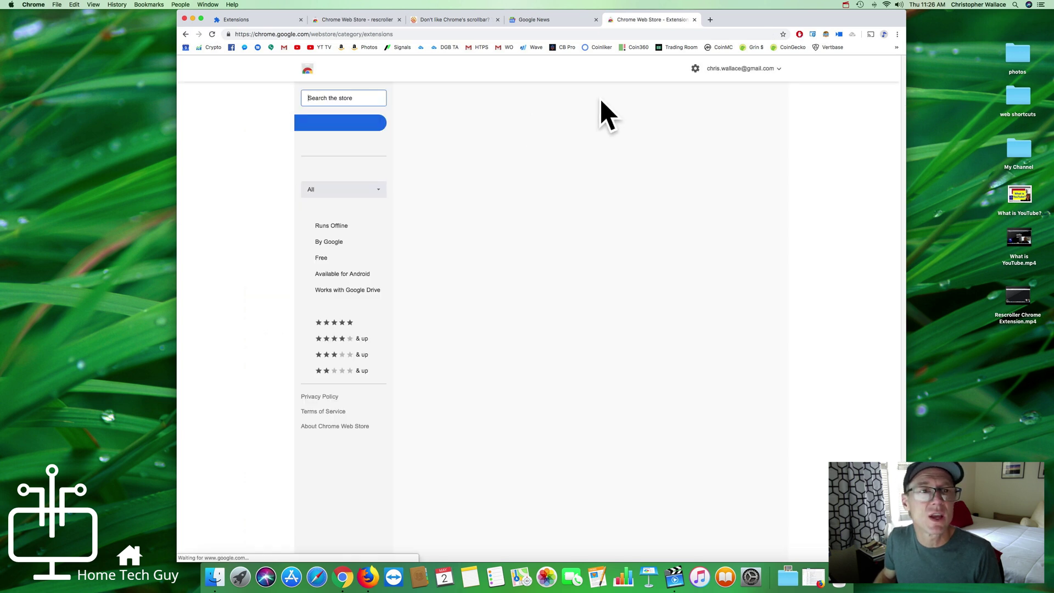
Search the store for "rescroller" and add the Rescroller extension to Chrome, accepting its permissions
type("rescrolle")
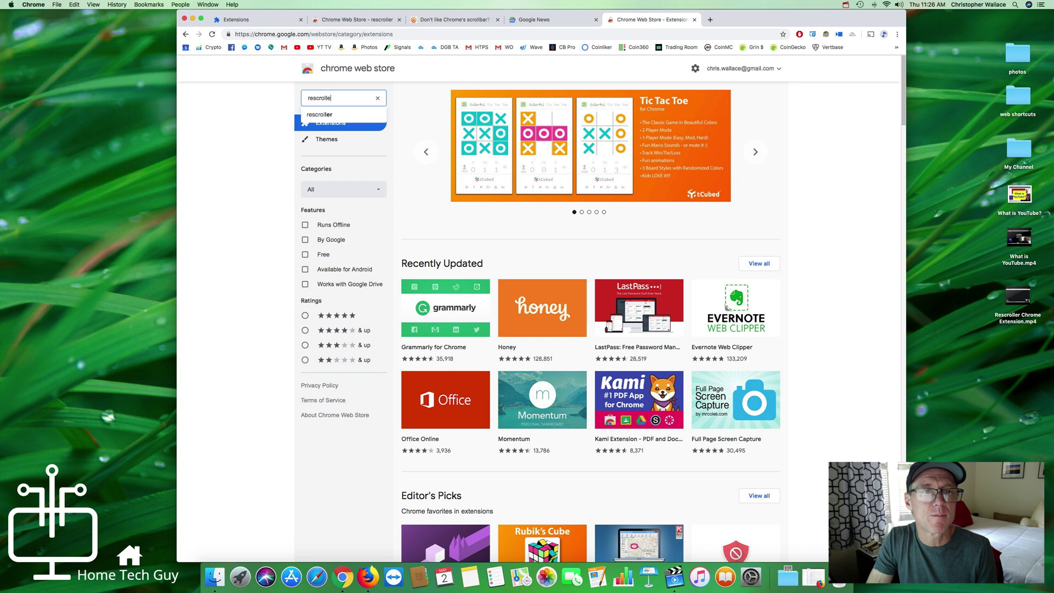
type("r")
key("Return")
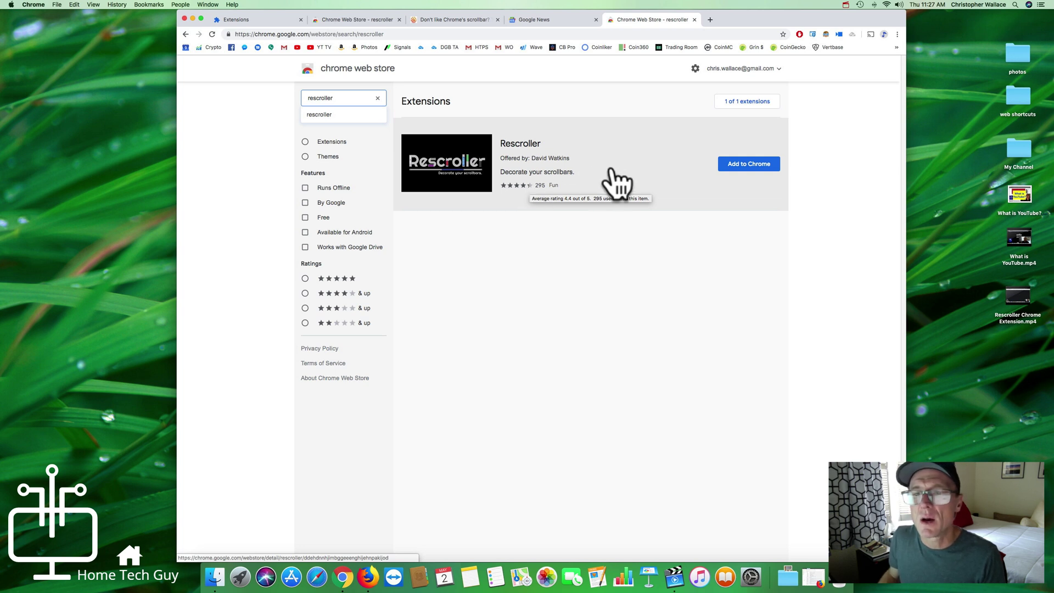
left_click(755, 167)
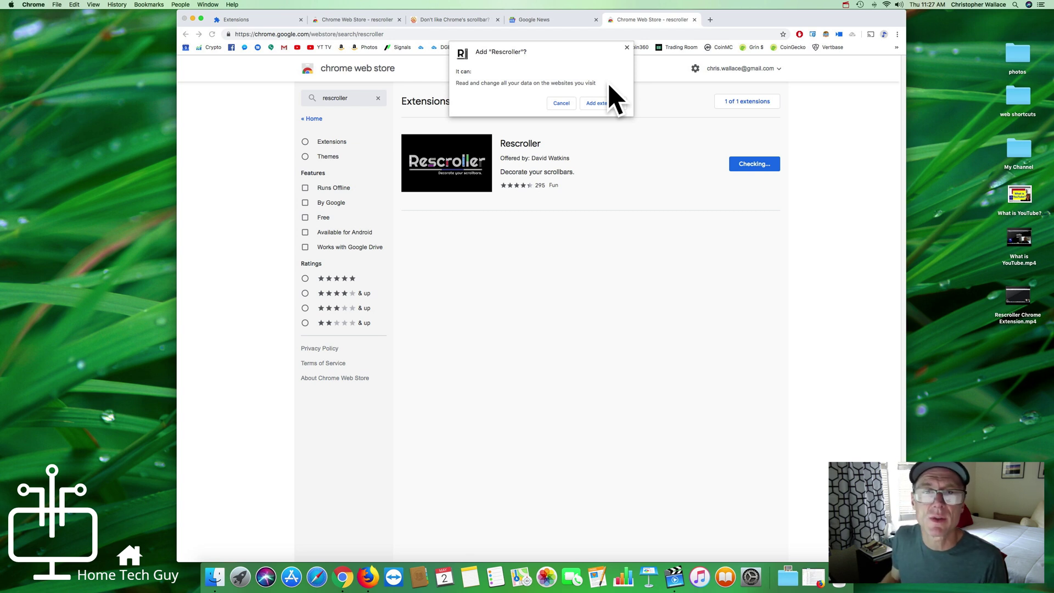
left_click(597, 104)
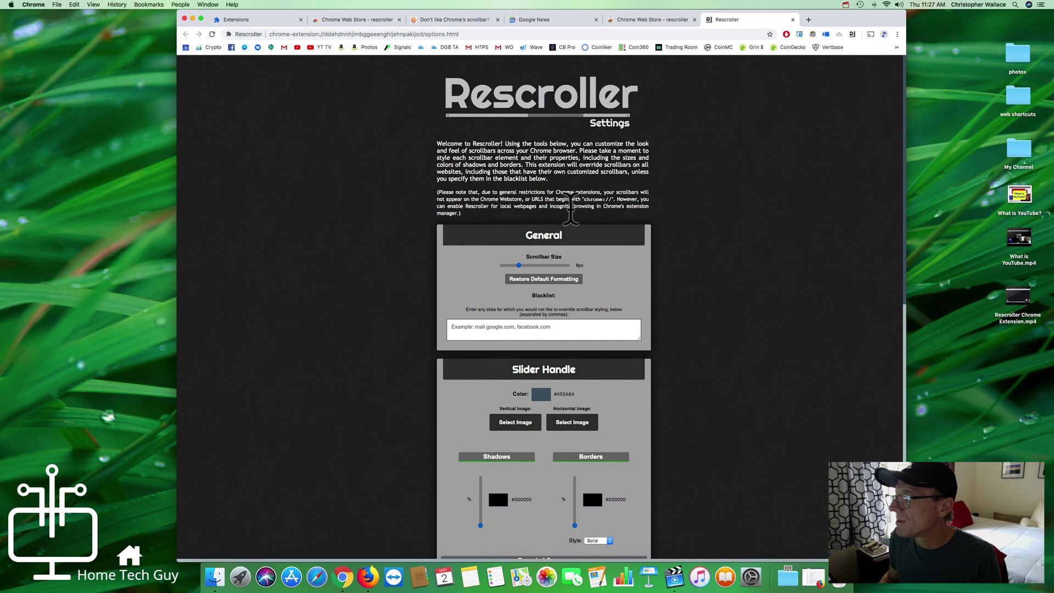
left_click(897, 34)
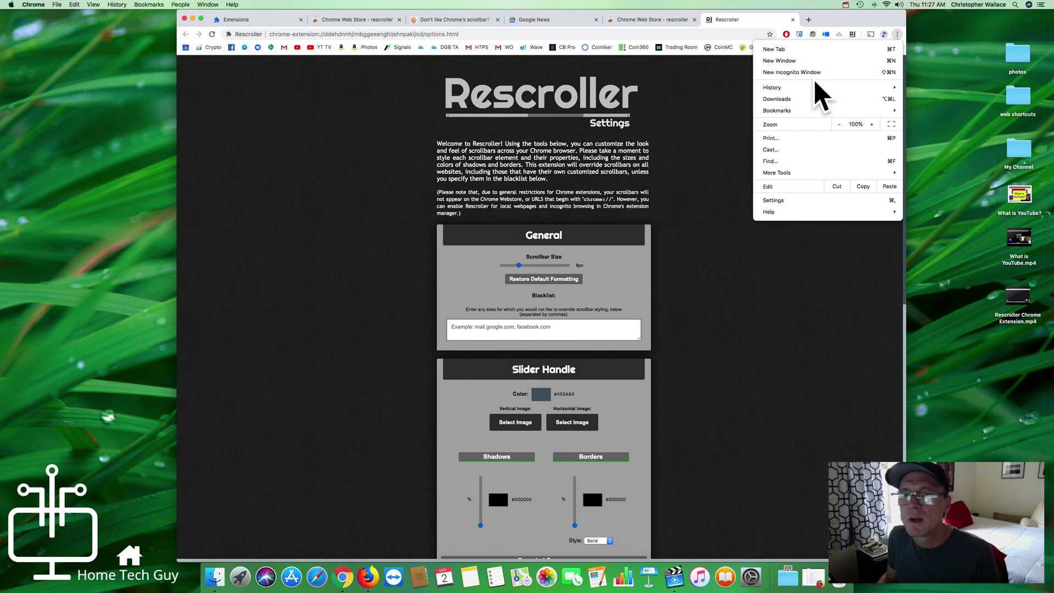
left_click(680, 116)
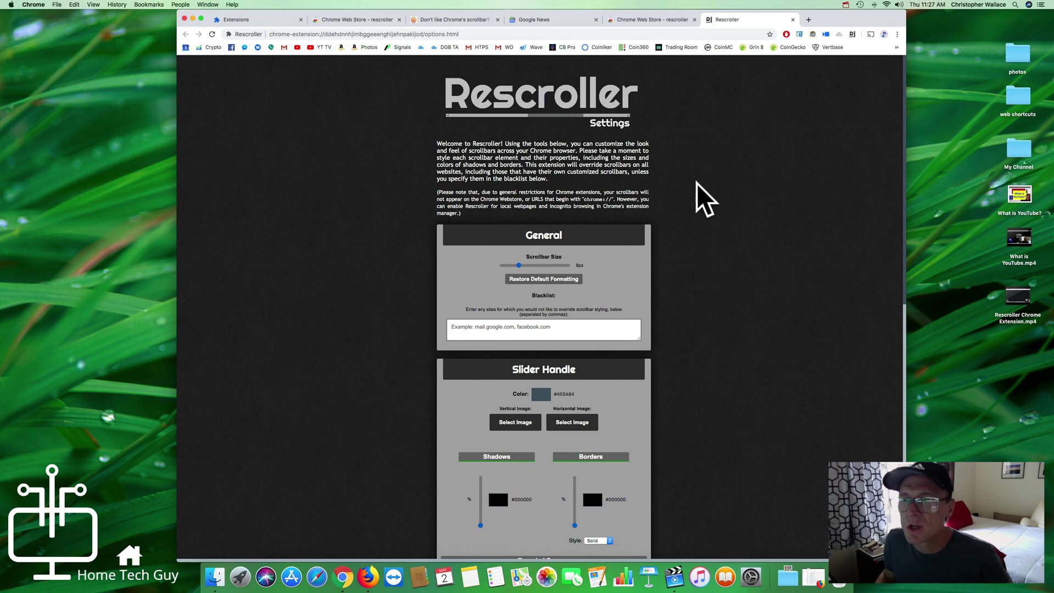
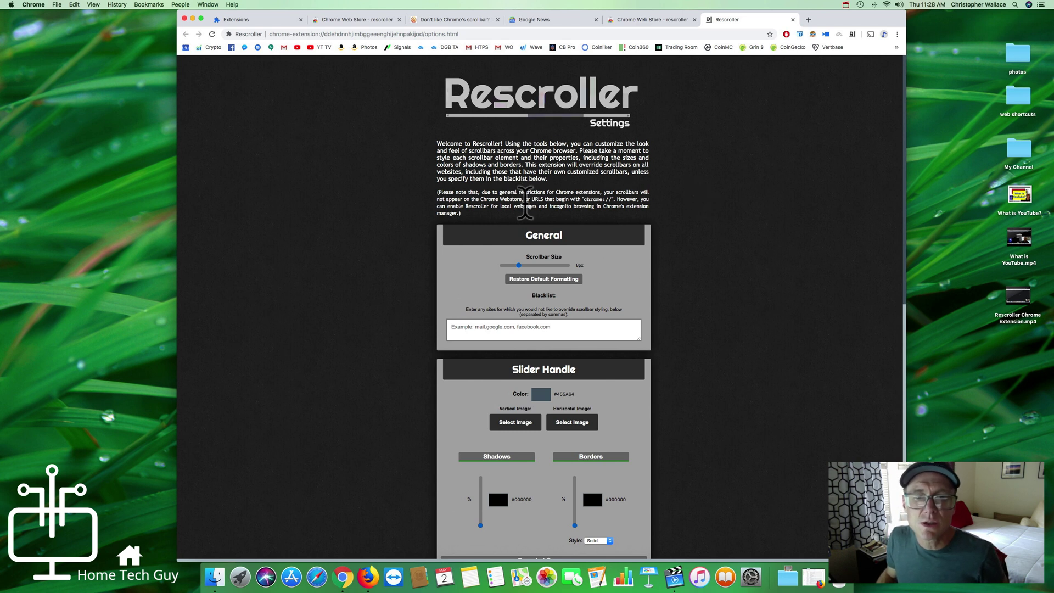
Examine the General, Slider Handle and Background options on the Rescroller settings page
scroll(527, 203, "down", 1)
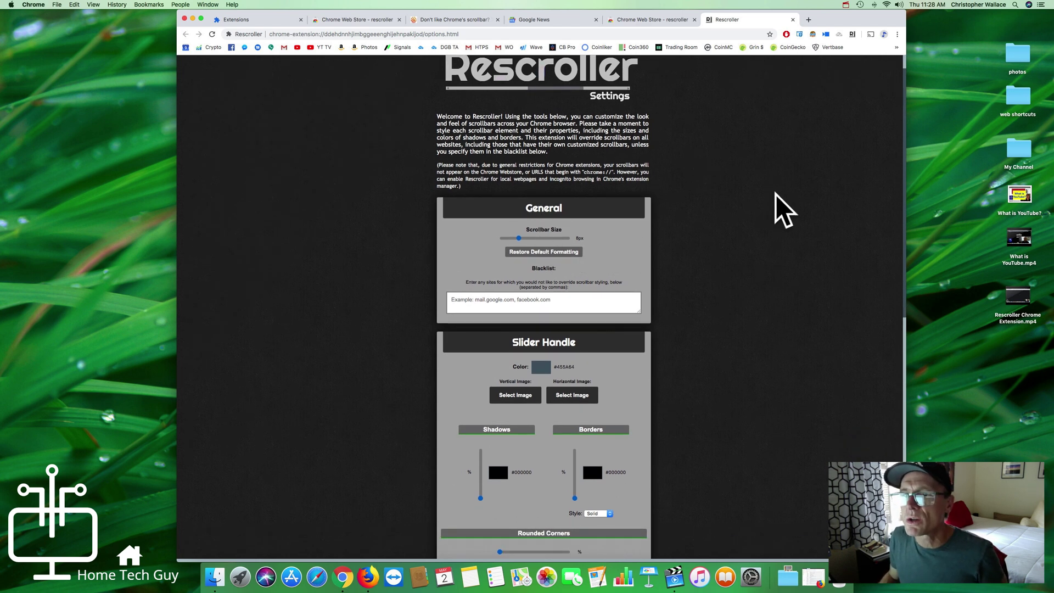
mouse_move(904, 180)
left_mouse_down()
mouse_move(903, 189)
mouse_move(902, 174)
left_mouse_up()
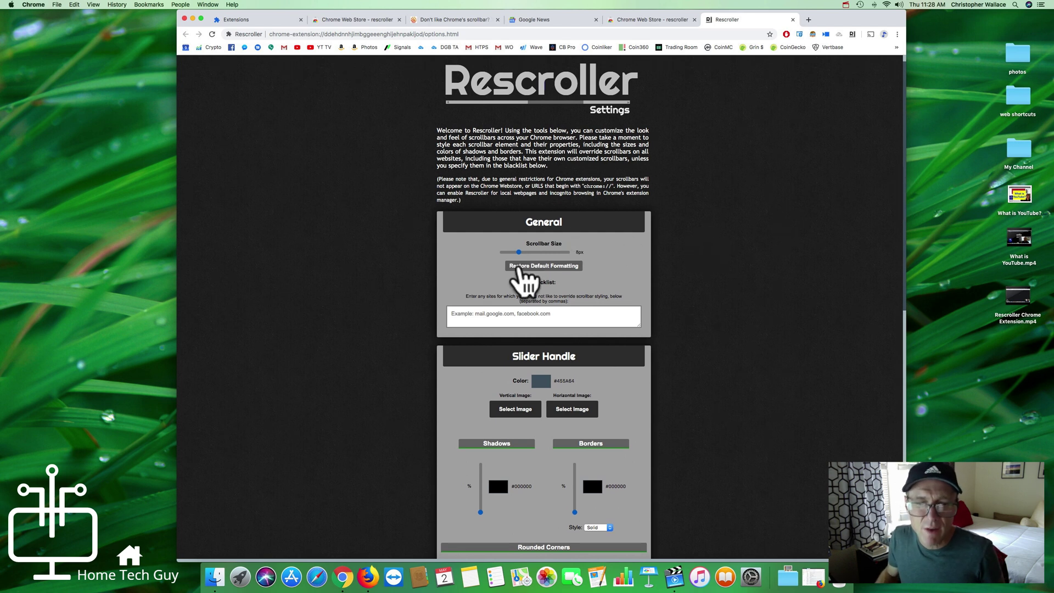
scroll(576, 263, "down", 2)
scroll(730, 275, "down", 4)
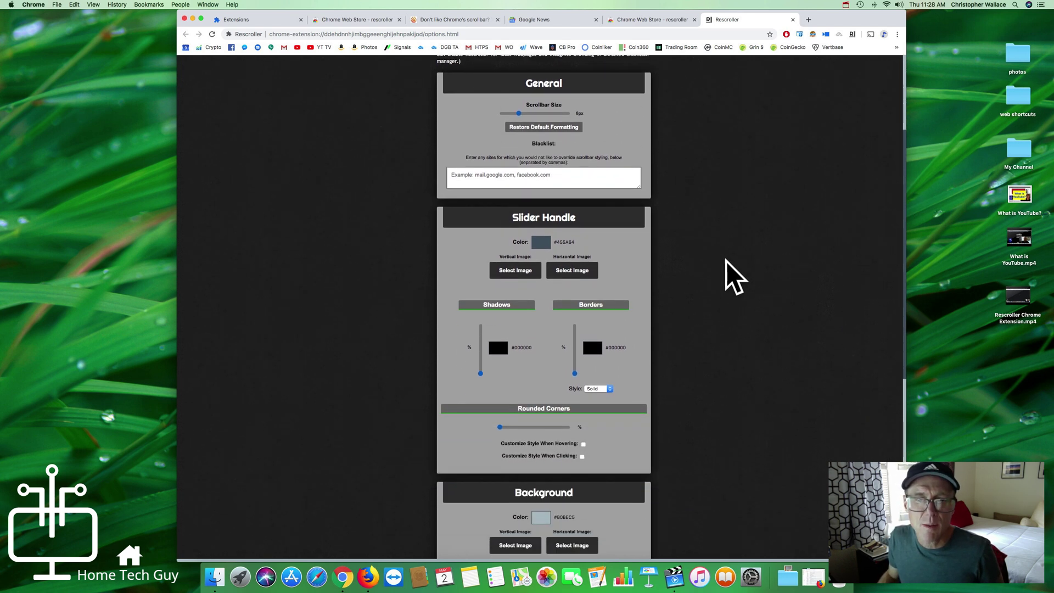
scroll(727, 254, "down", 4)
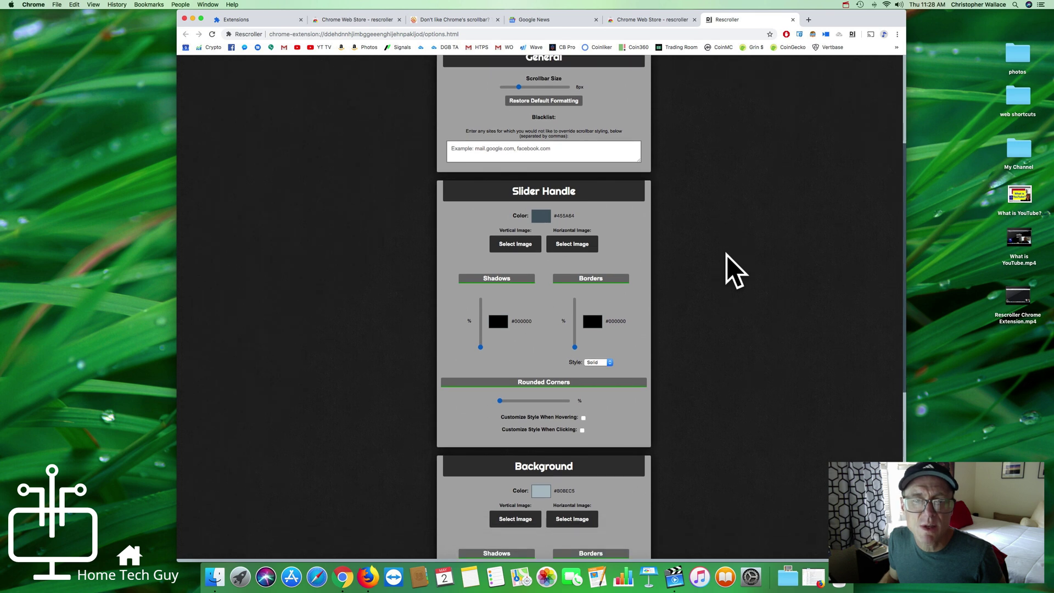
scroll(679, 206, "down", 1)
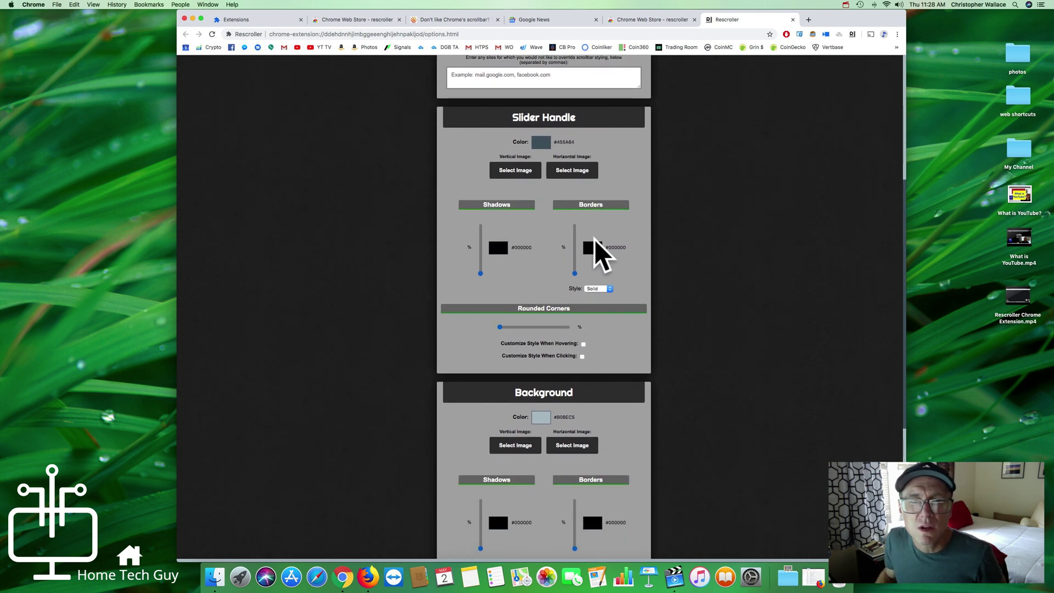
Set the Scrollbar Size in the General section to 30px and try out the wider scrollbar
scroll(594, 242, "up", 4)
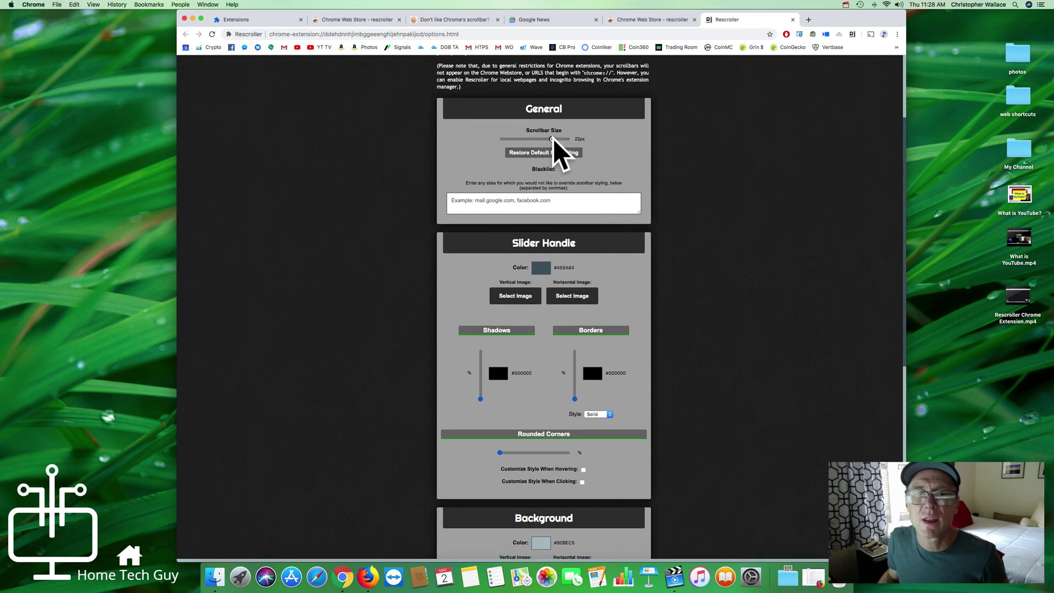
left_click_drag(571, 139, 571, 138)
scroll(902, 157, "up", 2)
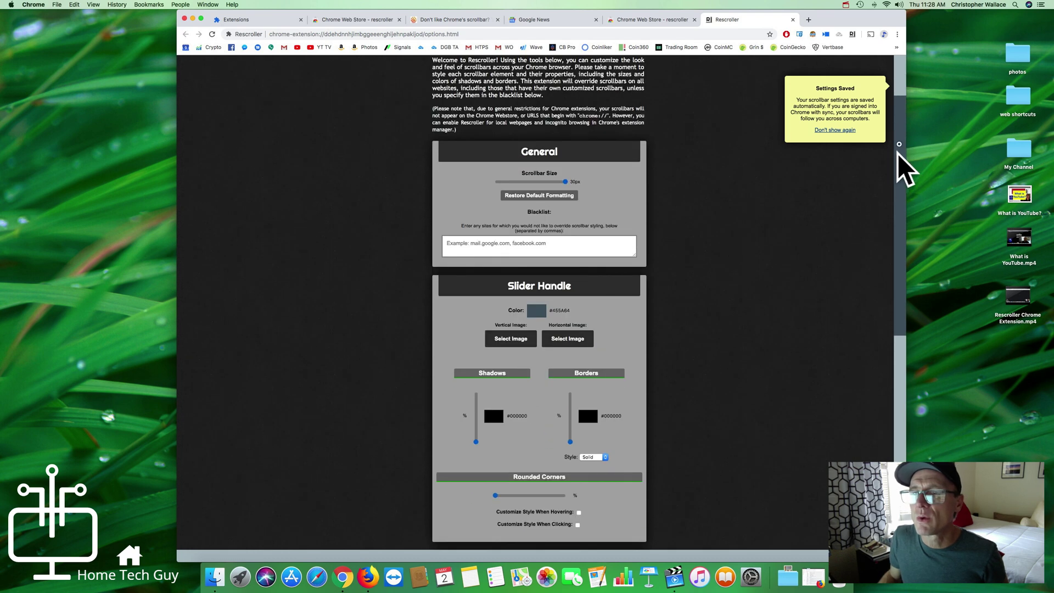
scroll(902, 159, "up", 2)
Change the Slider Handle color to bright green, apply it and test the scrollbar on the page
scroll(717, 225, "down", 3)
scroll(714, 214, "down", 3)
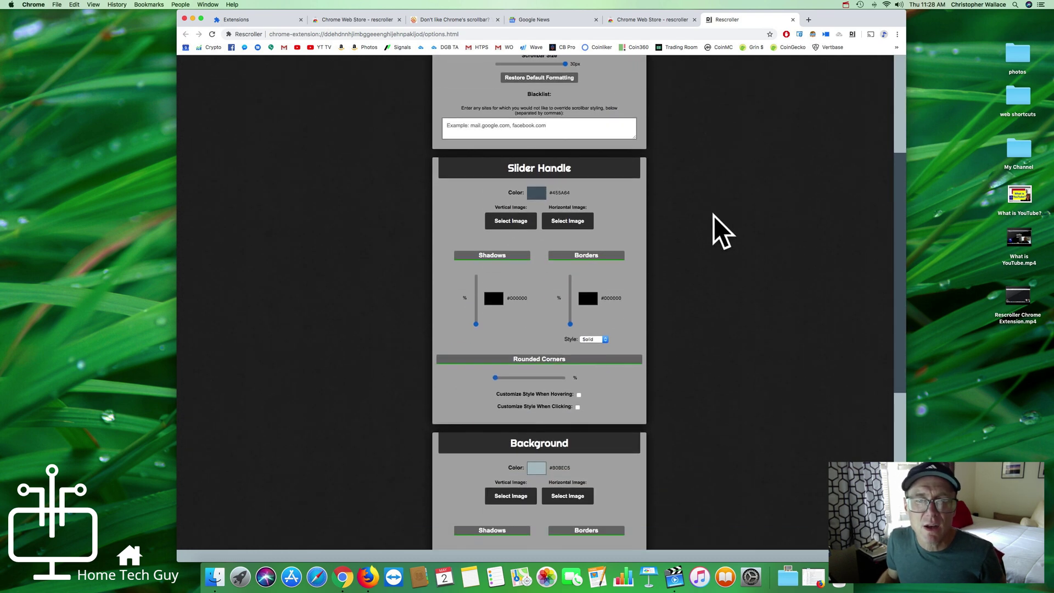
left_click(535, 194)
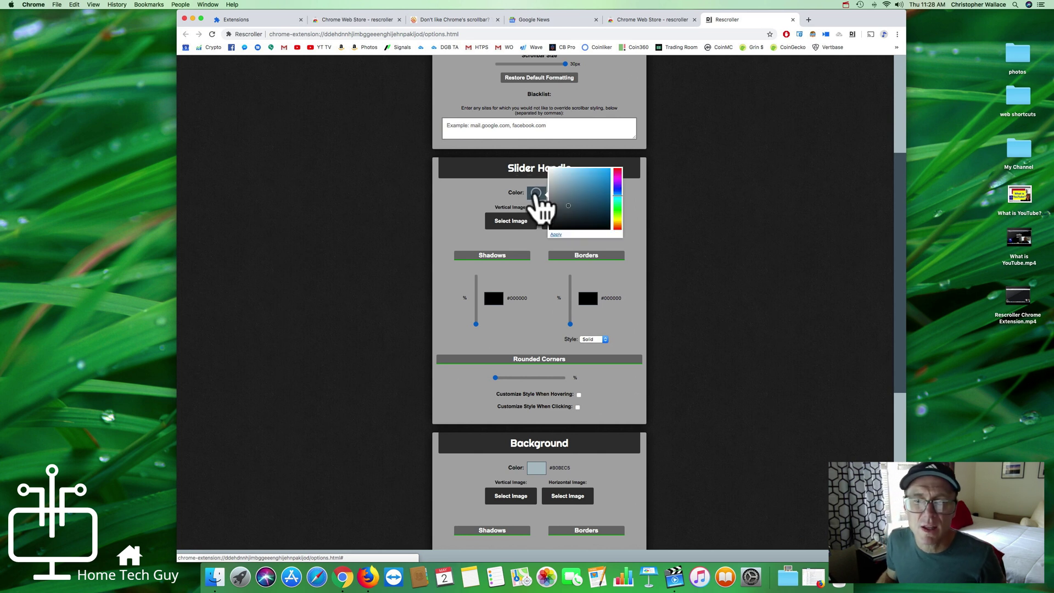
left_click(616, 208)
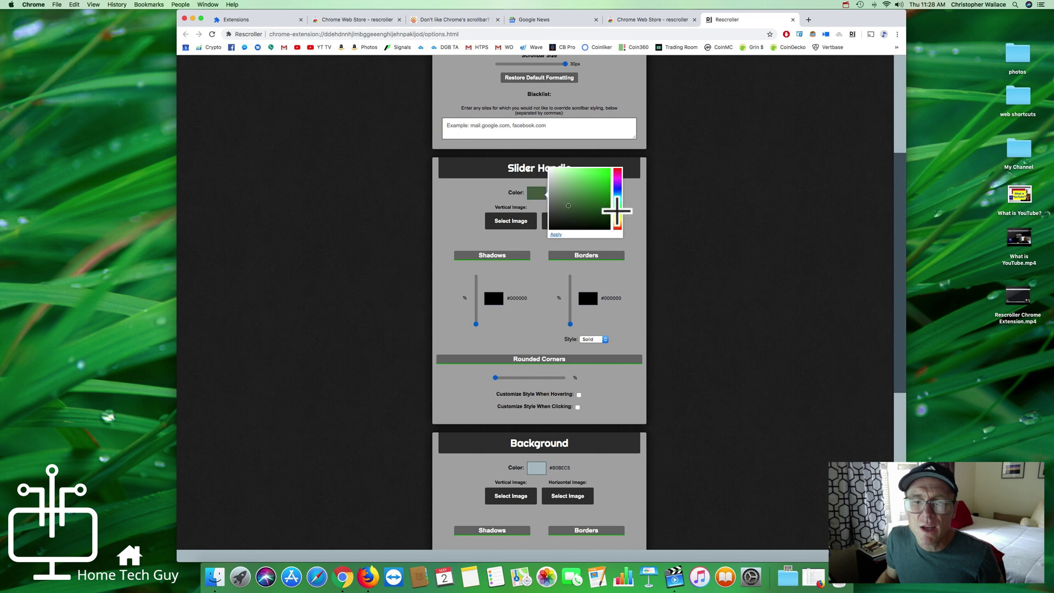
left_click_drag(568, 206, 612, 168)
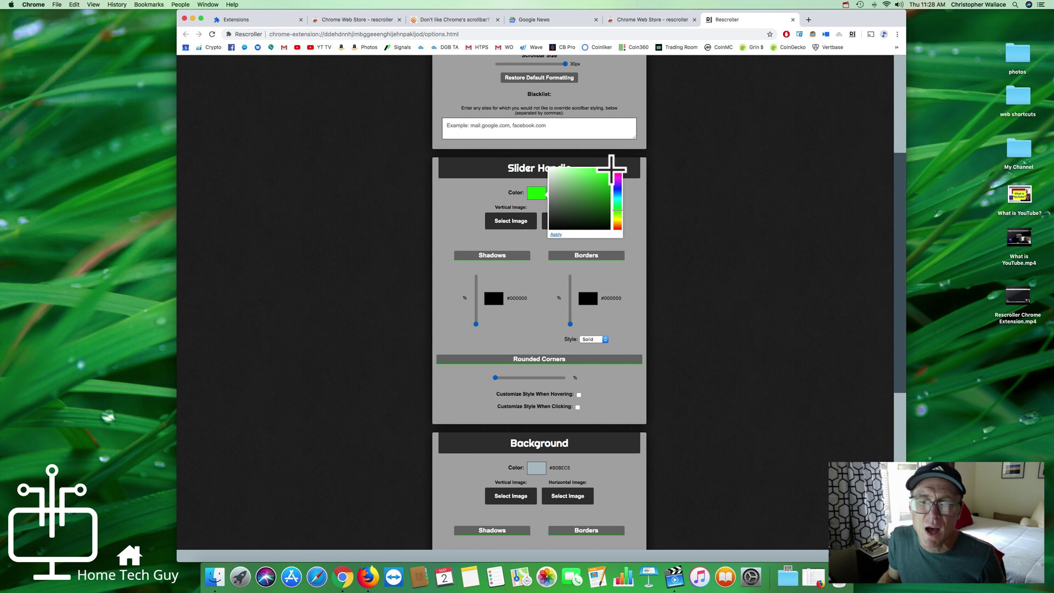
left_click(557, 233)
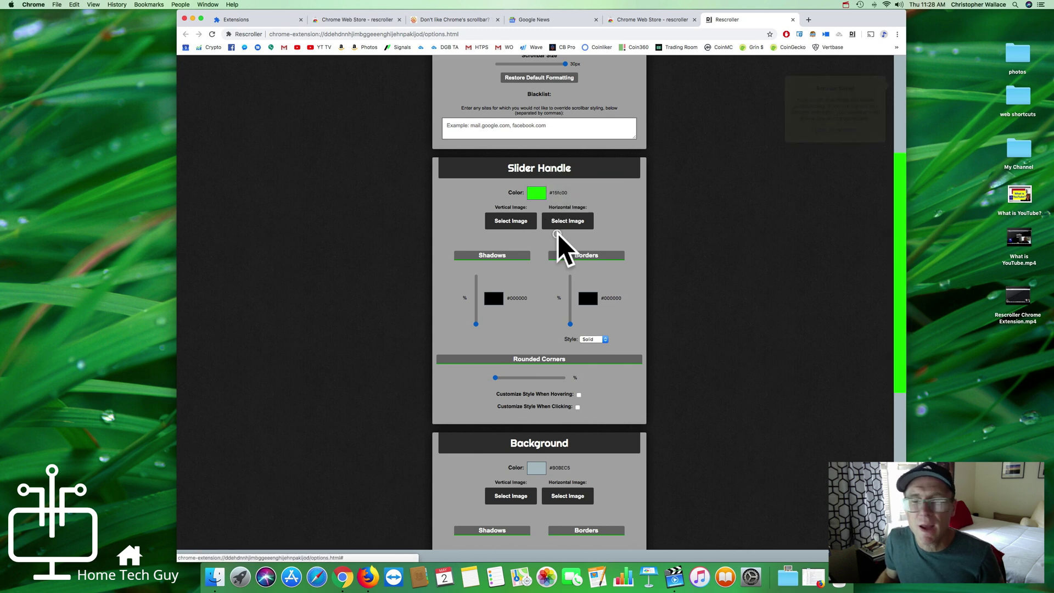
scroll(903, 177, "up", 3)
scroll(903, 186, "down", 2)
Set the scrollbar's Background color to black (#000000) and apply it
scroll(742, 225, "down", 2)
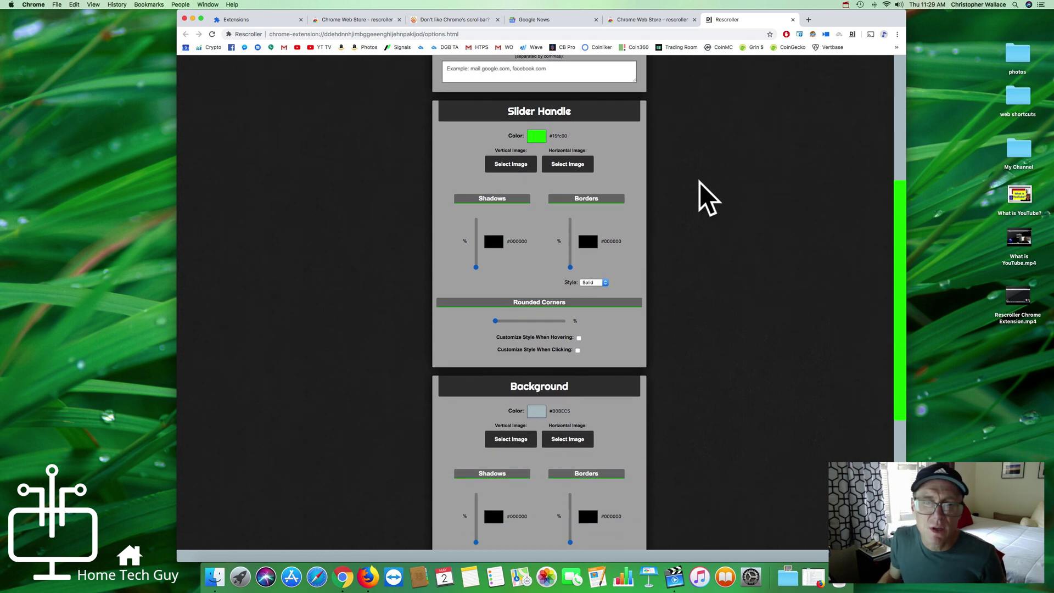
scroll(700, 180, "down", 5)
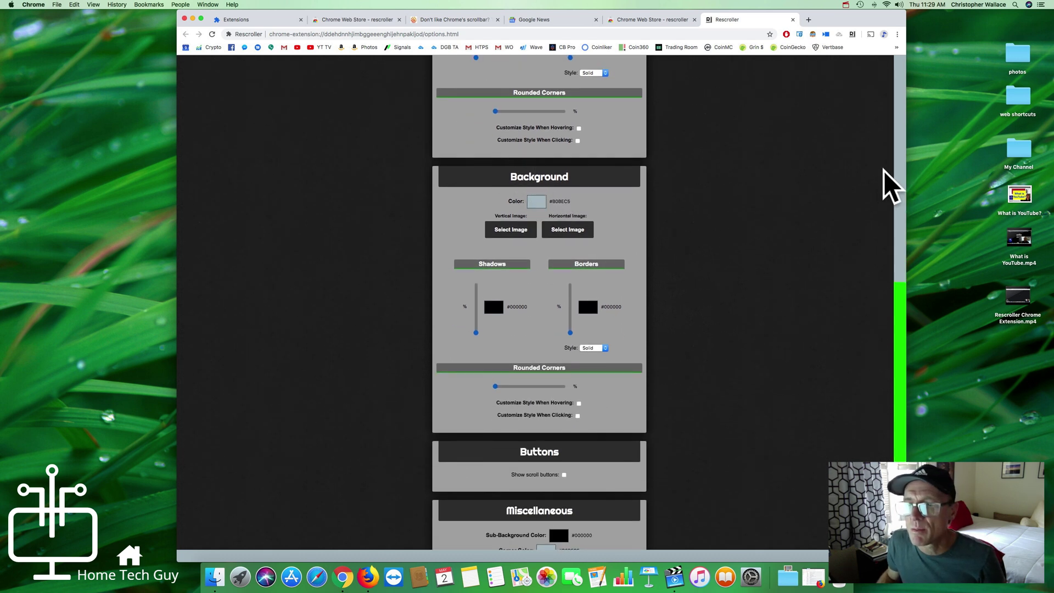
left_click(537, 201)
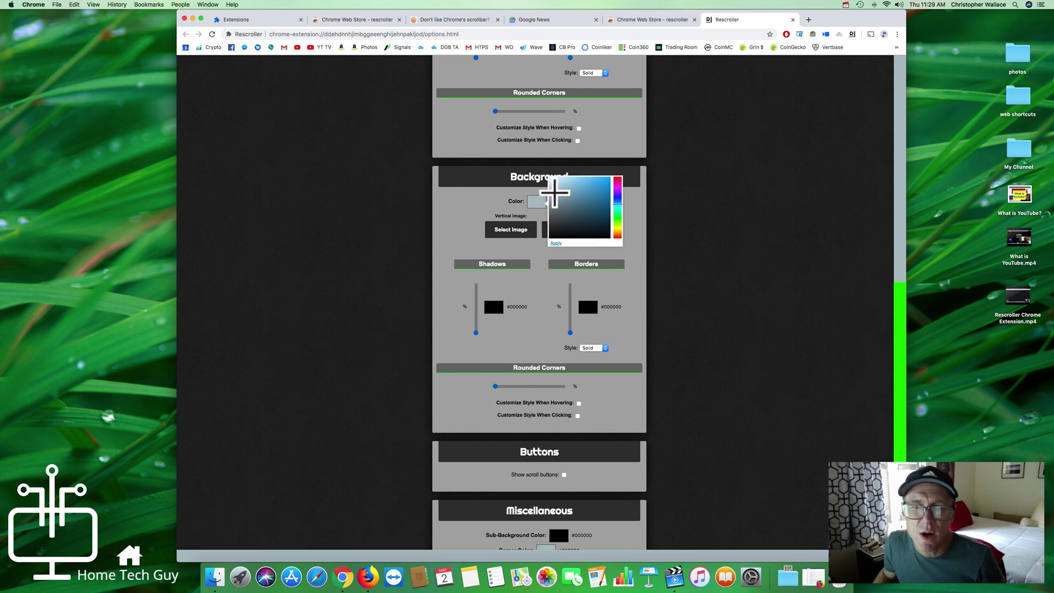
left_click_drag(567, 197, 550, 237)
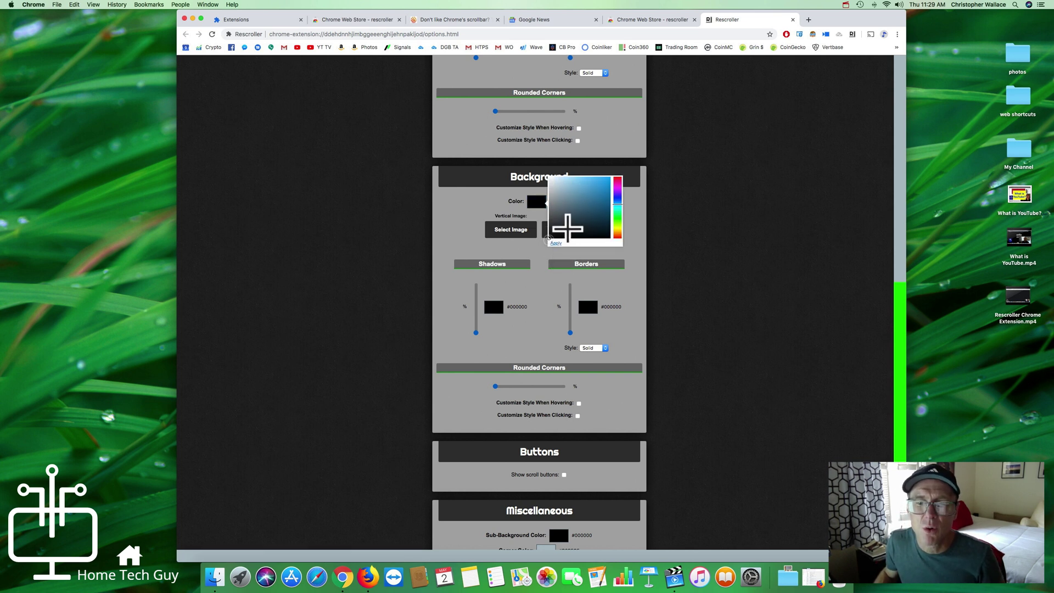
left_click(556, 244)
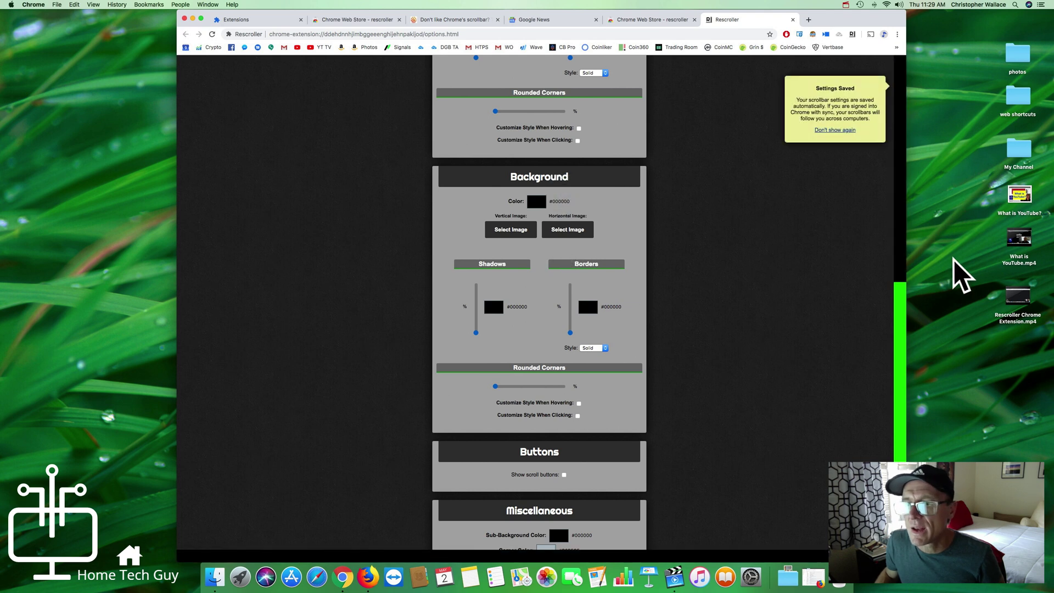
Set the Background section's Shadows to 0% and its Rounded Corners to 28%, and test the scrollbar on the settings page
left_click_drag(901, 306, 904, 226)
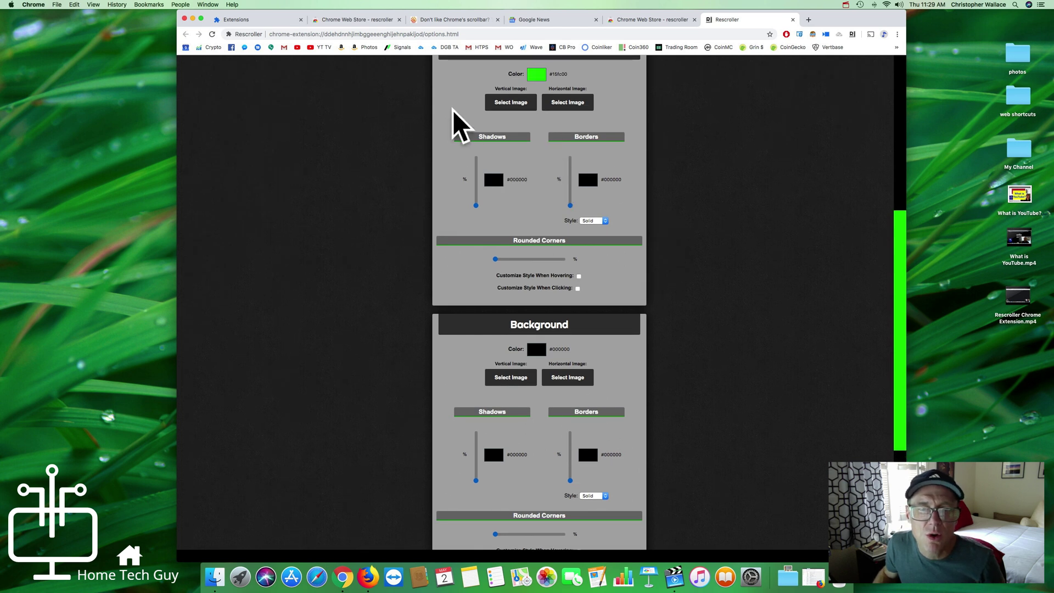
scroll(498, 406, "down", 5)
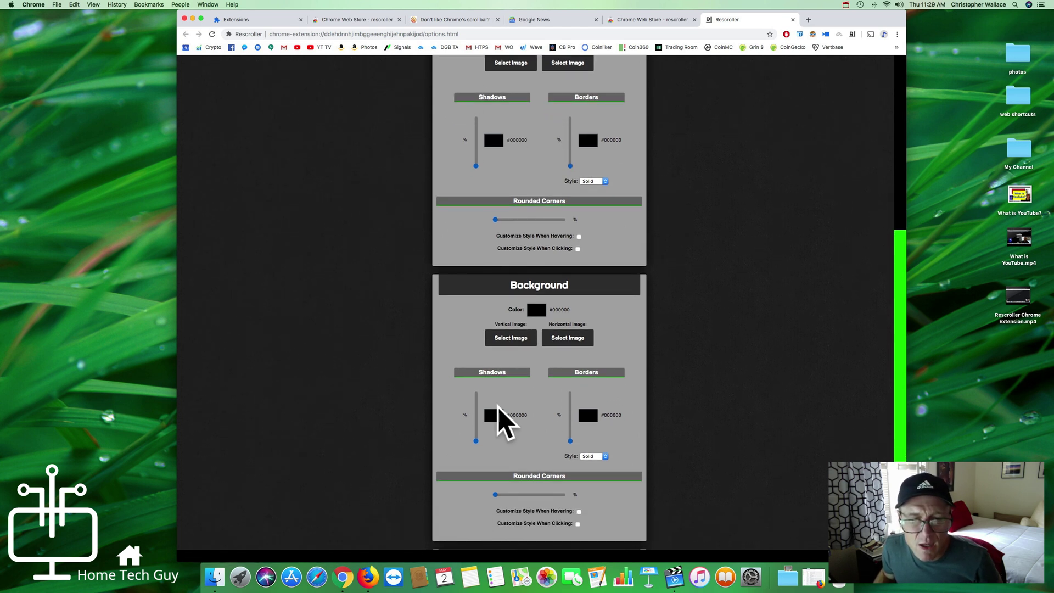
scroll(534, 401, "down", 2)
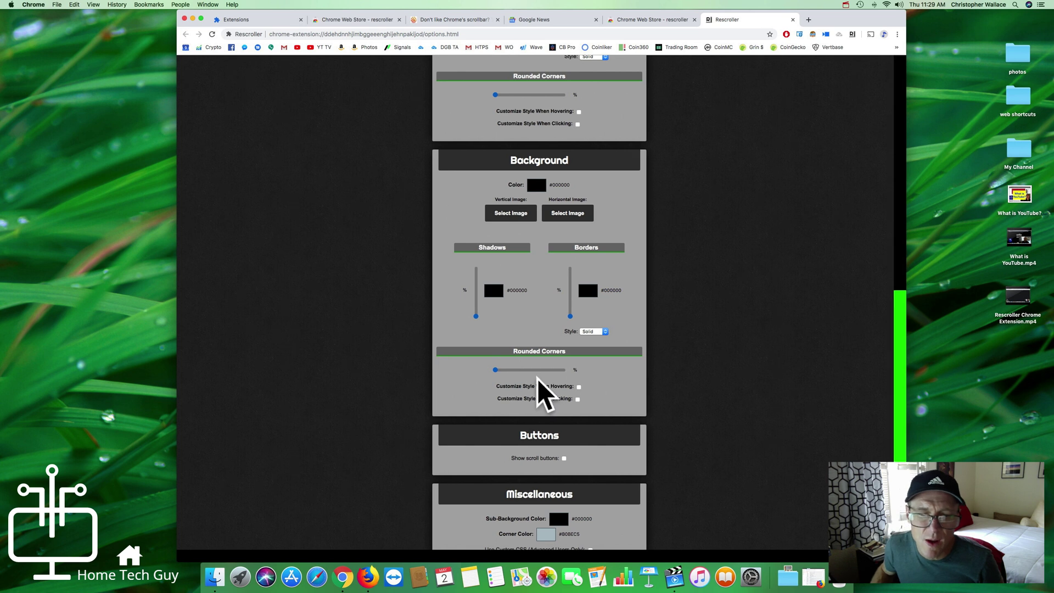
left_click(511, 370)
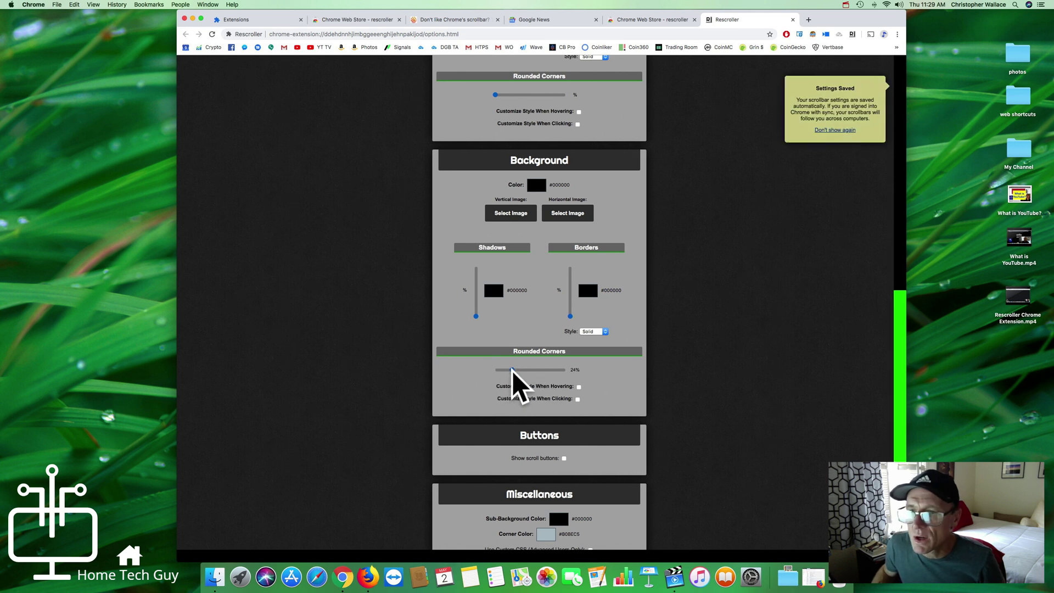
left_click_drag(903, 334, 896, 363)
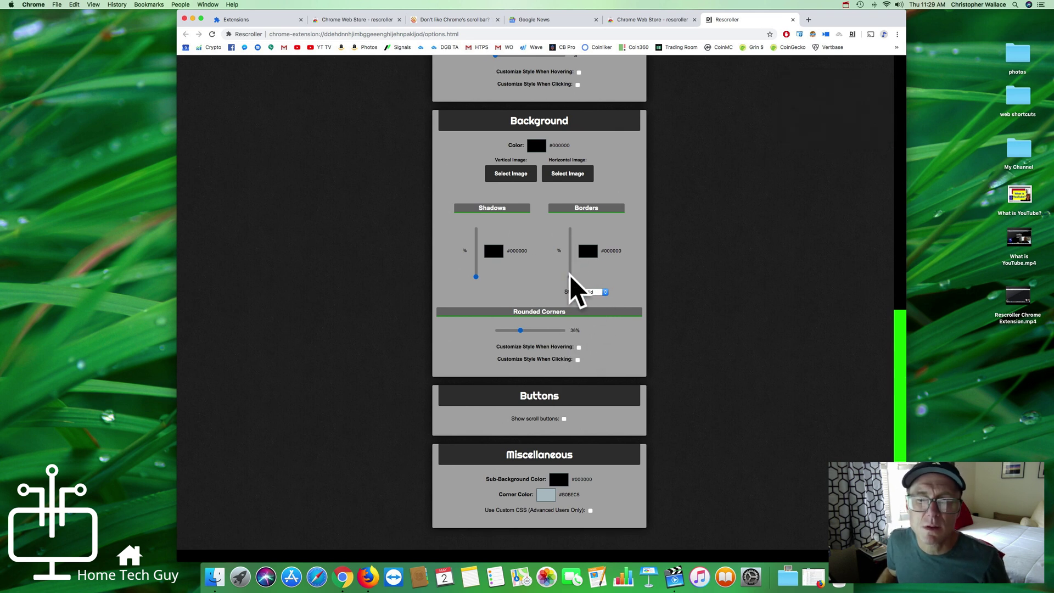
left_click(476, 276)
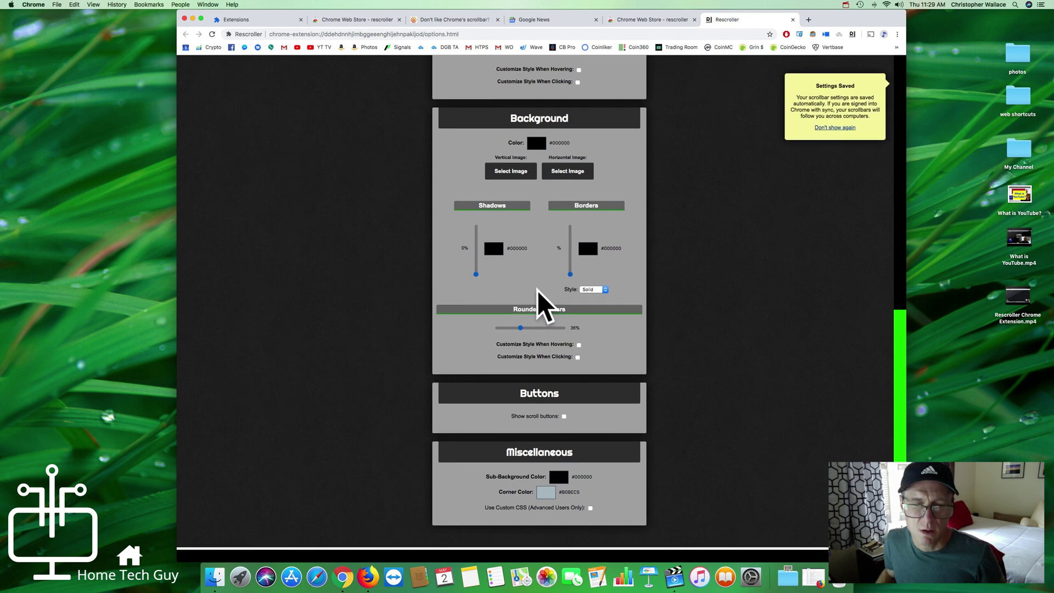
left_click_drag(519, 329, 515, 329)
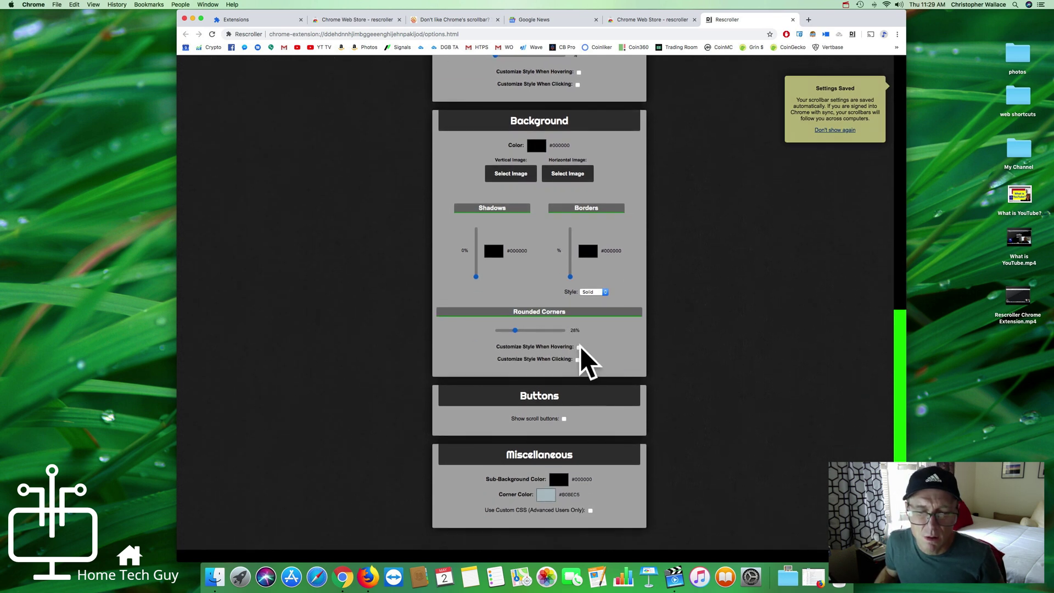
left_click_drag(900, 341, 898, 288)
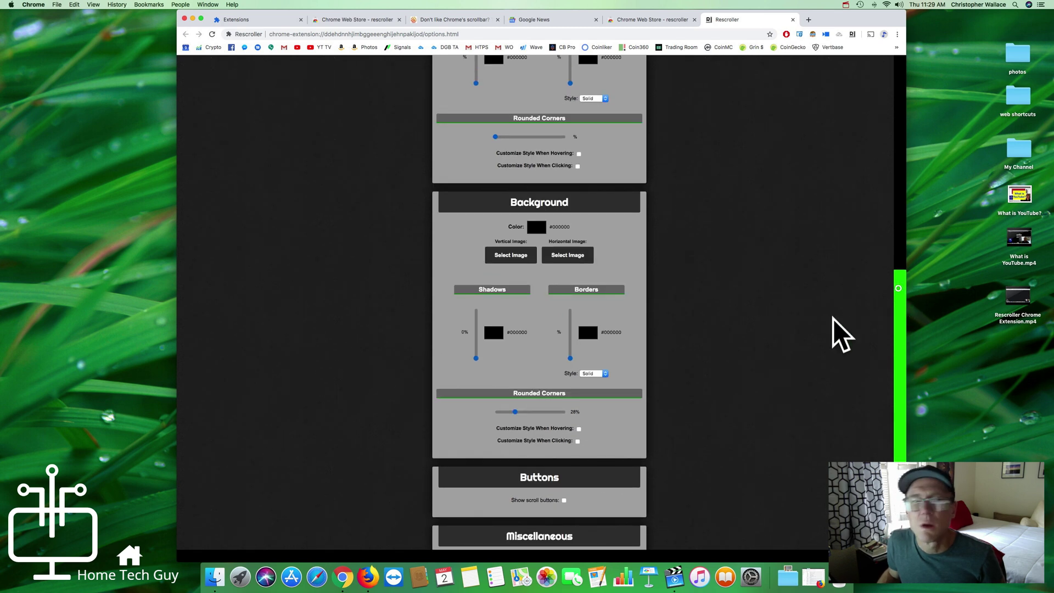
scroll(459, 212, "up", 6)
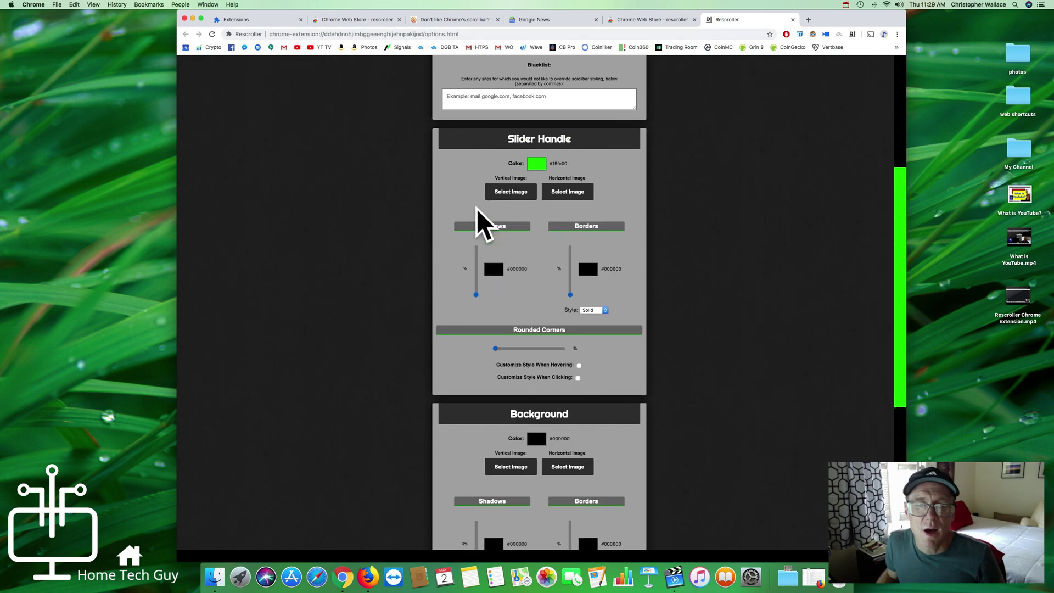
scroll(631, 258, "up", 2)
left_click_drag(905, 169, 879, 77)
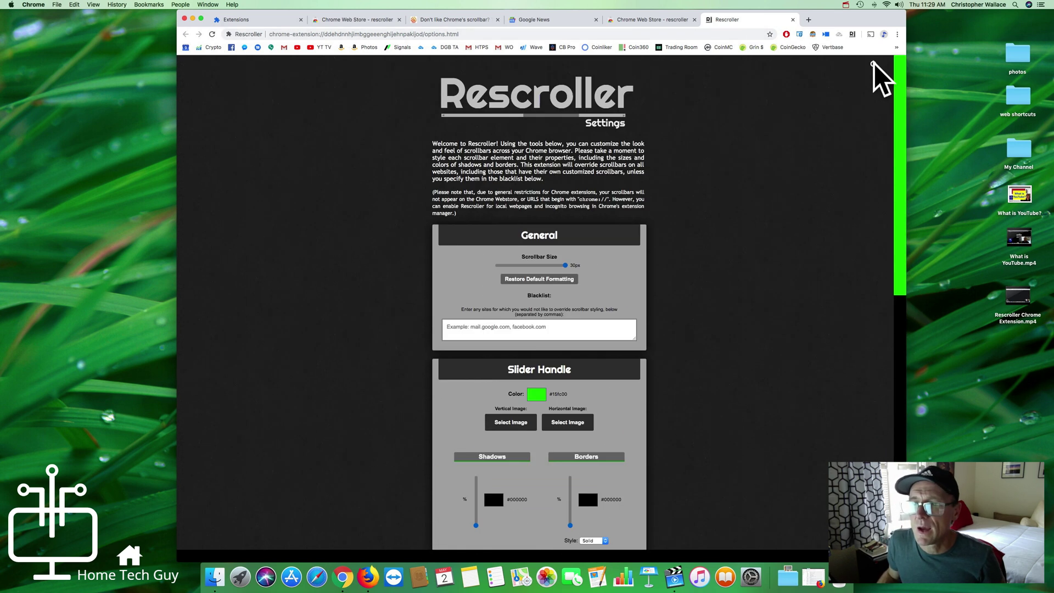
Reload the Google News page and test the customized scrollbar by moving through the headlines and back to the top
left_click(570, 22)
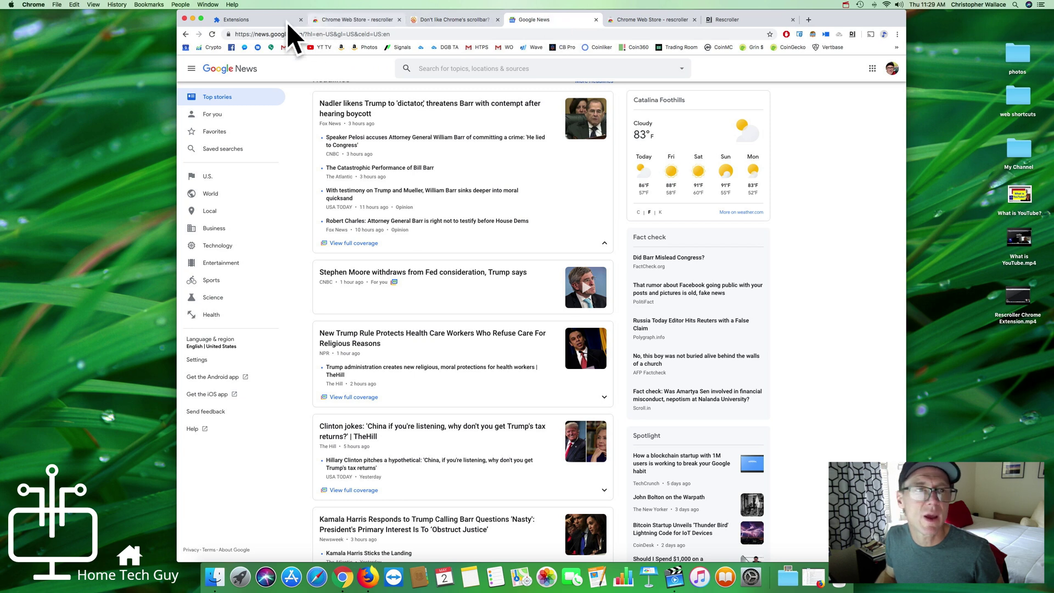
left_click(212, 34)
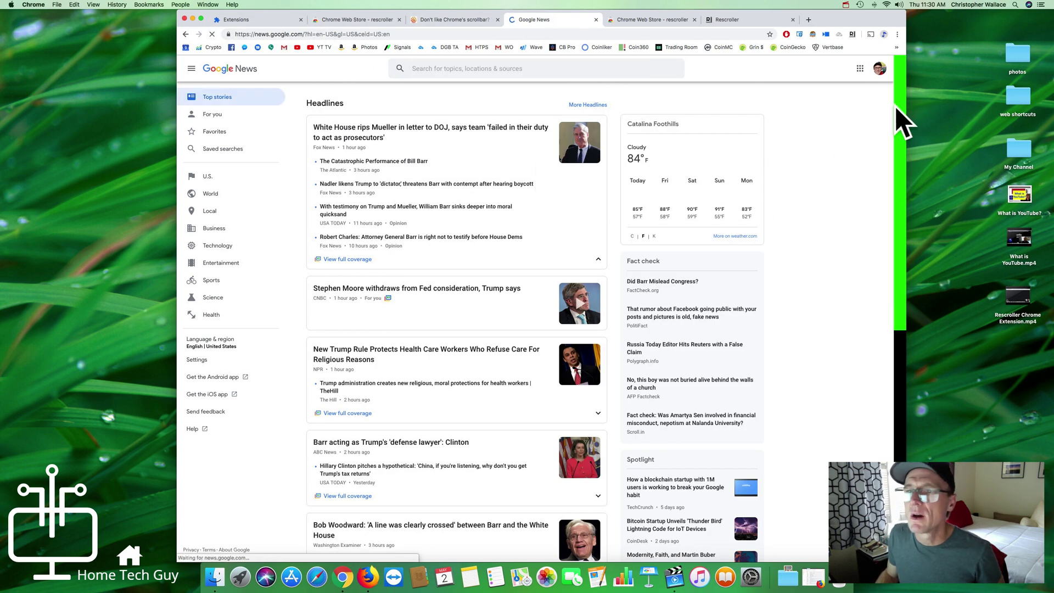
left_click_drag(896, 107, 900, 354)
left_click_drag(909, 395, 892, 77)
scroll(658, 338, "down", 3)
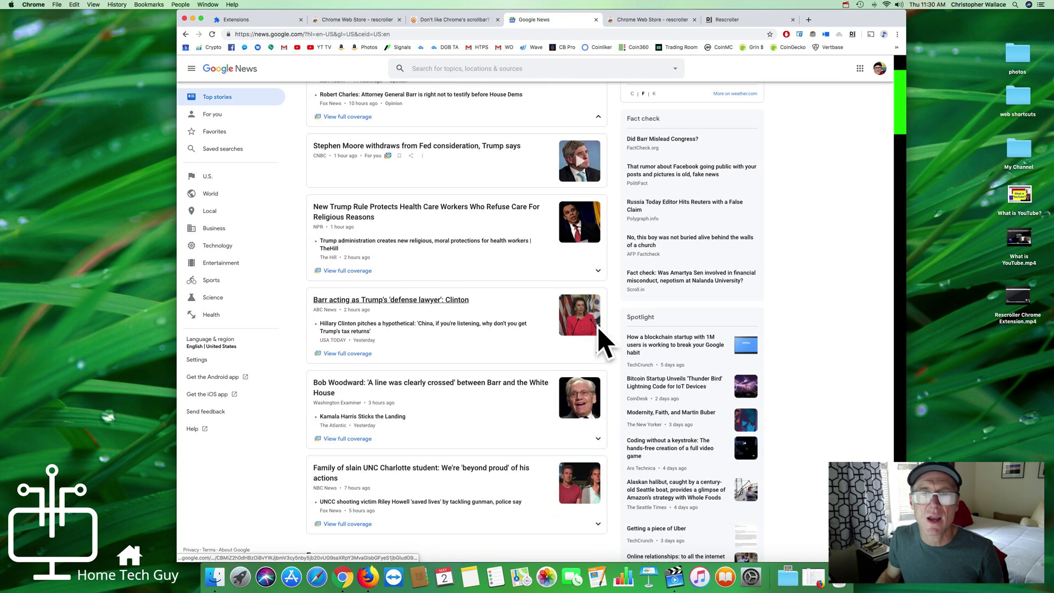
scroll(604, 343, "down", 20)
scroll(600, 376, "down", 15)
scroll(583, 419, "up", 20)
left_click_drag(908, 318, 901, 71)
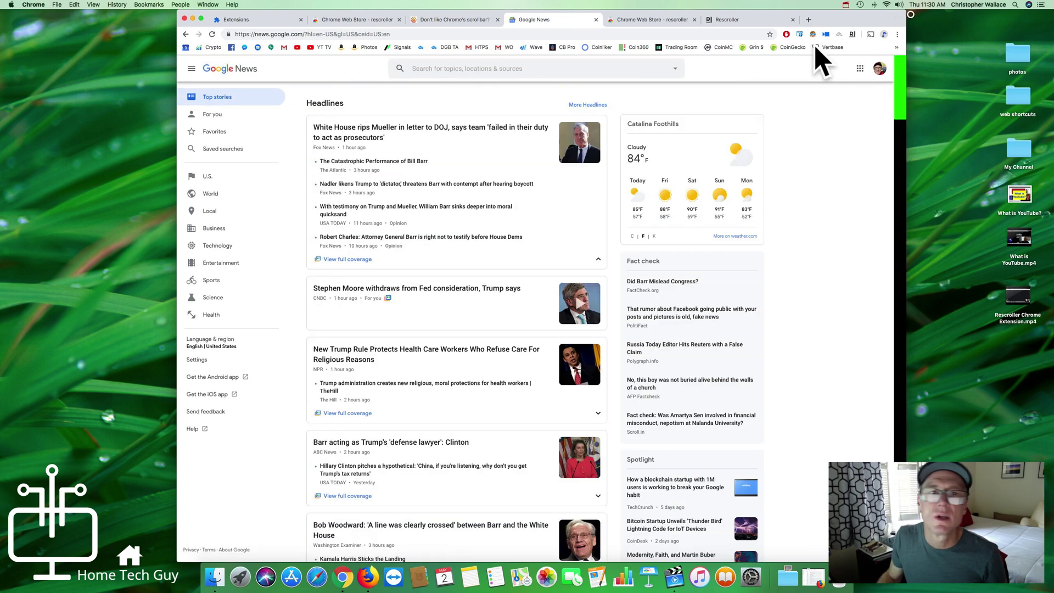
Return to the Rescroller settings page and open another copy of it directly from the extension's shortcut
left_click(452, 21)
left_click(713, 21)
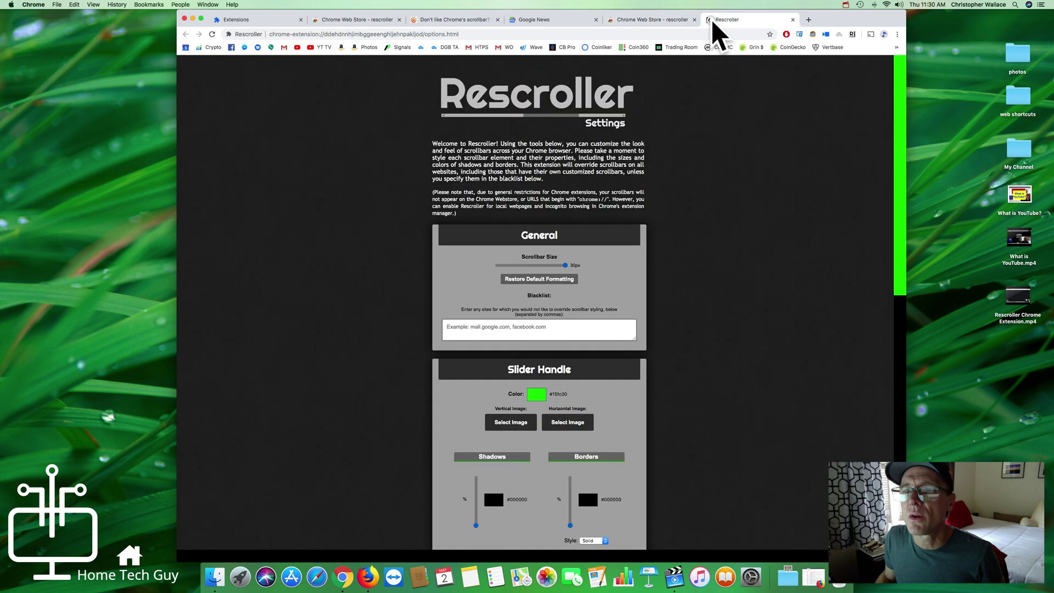
left_click(852, 36)
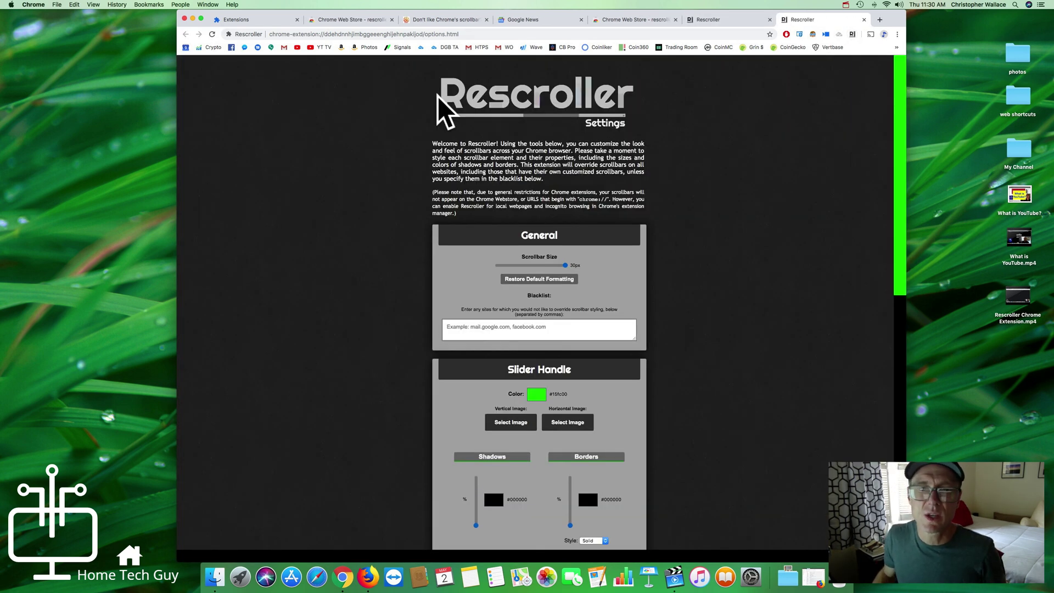
Close both Rescroller settings tabs and the second Chrome Web Store tab, and close the browser window
left_click(864, 19)
left_click(793, 19)
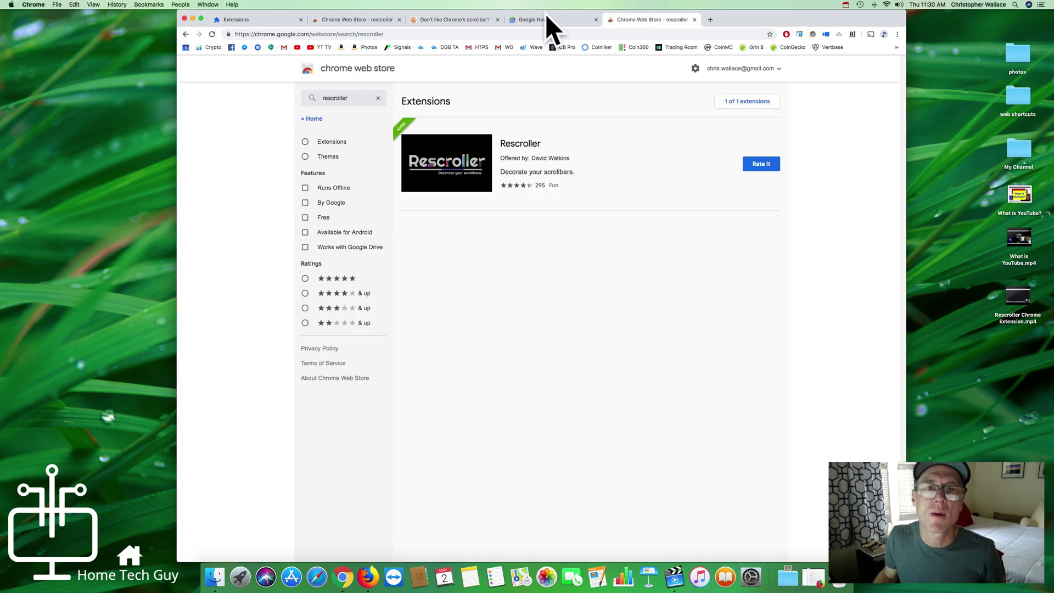
left_click(694, 20)
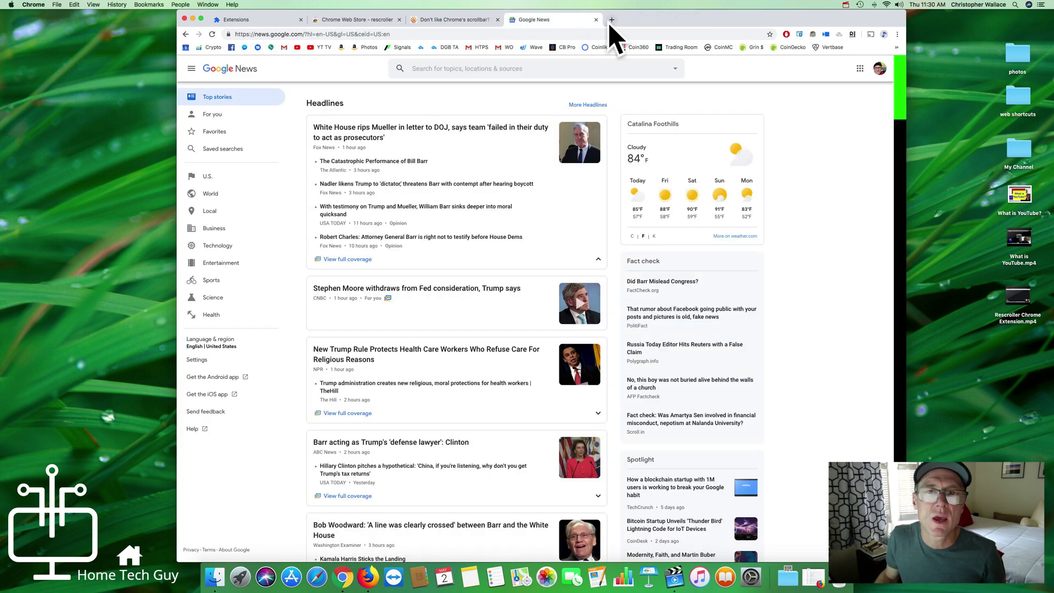
left_click(384, 21)
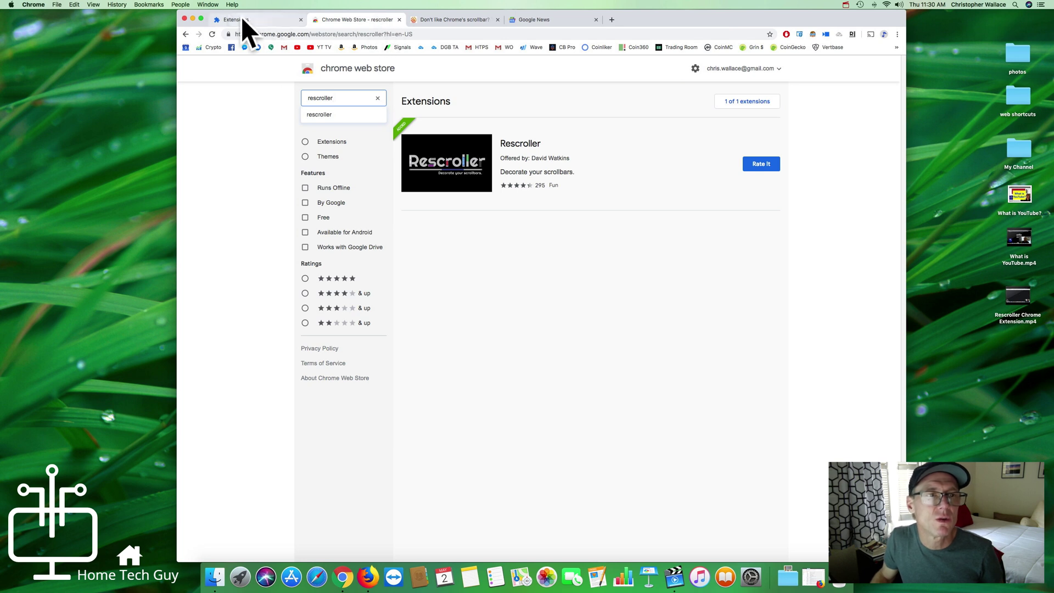
left_click(184, 19)
Open a new Chrome window and bring up the Rescroller settings, looking over the General and Slider Handle sections
left_click(342, 577)
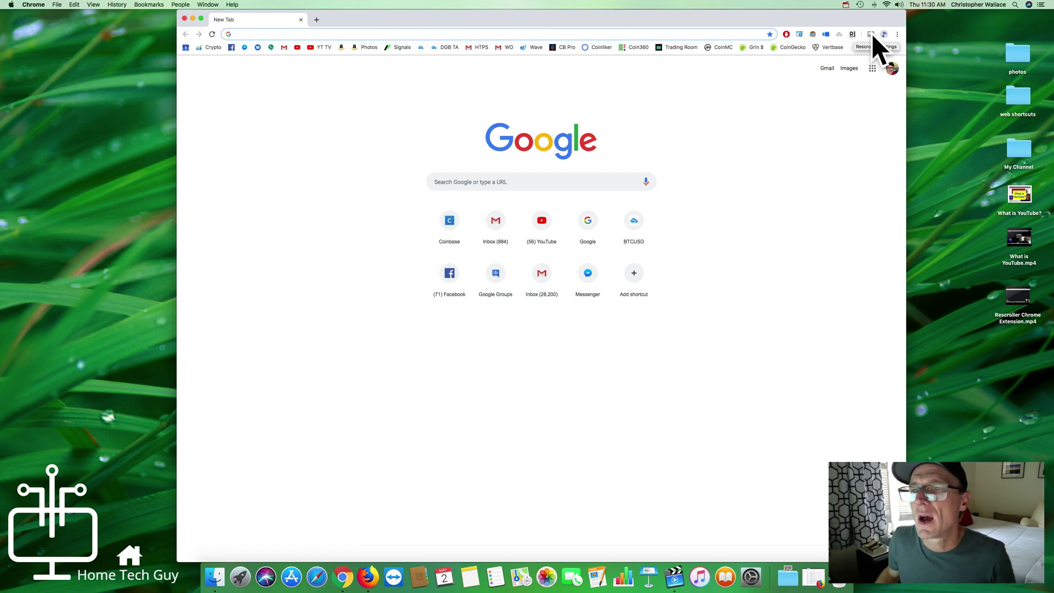
left_click(851, 34)
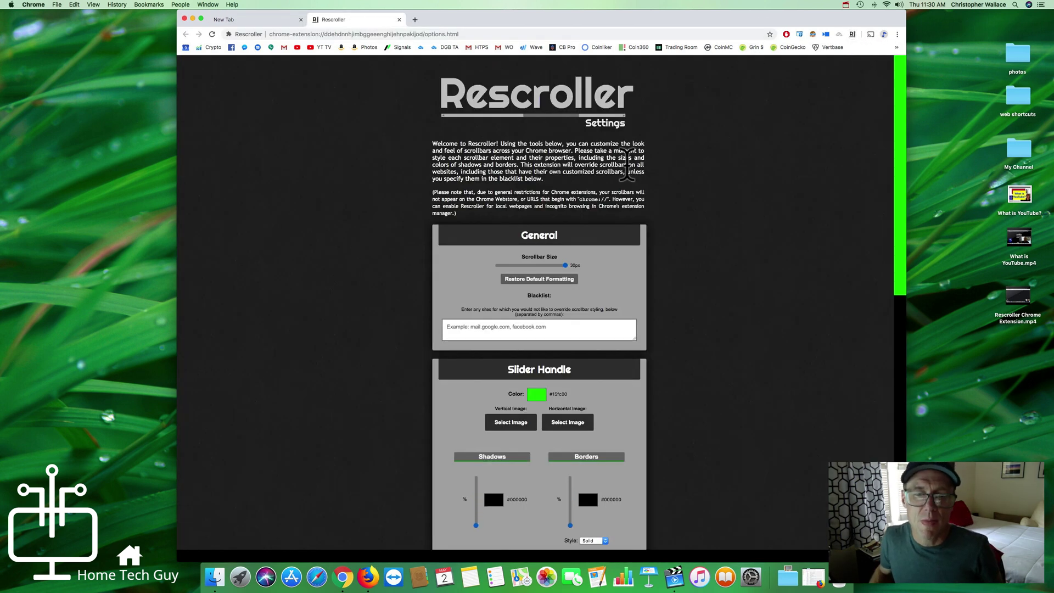
scroll(706, 271, "down", 3)
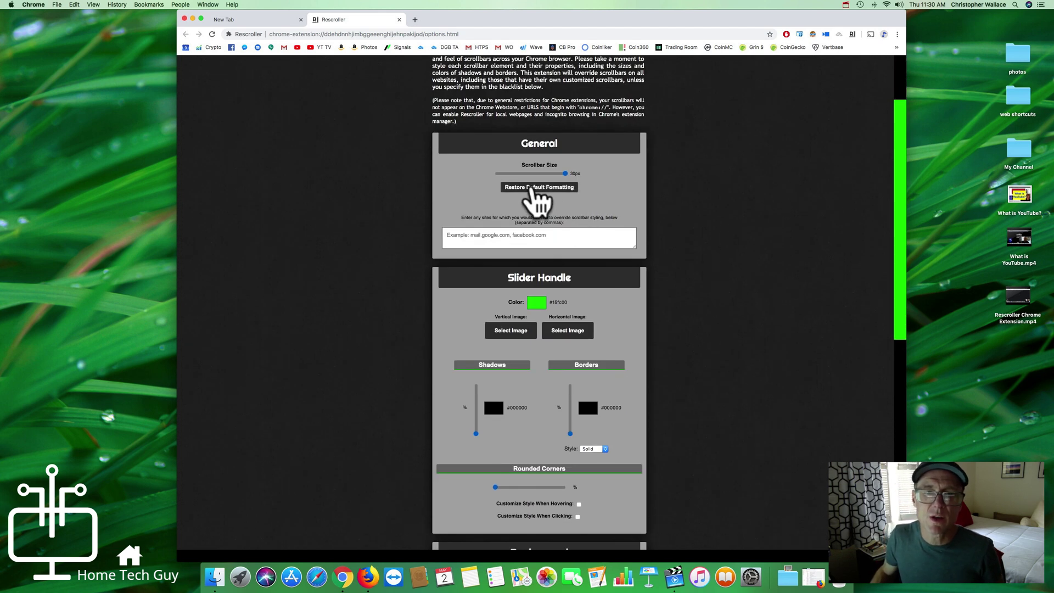
scroll(717, 212, "up", 3)
Open Chrome's Extensions page and disable the Rescroller extension
left_click(898, 35)
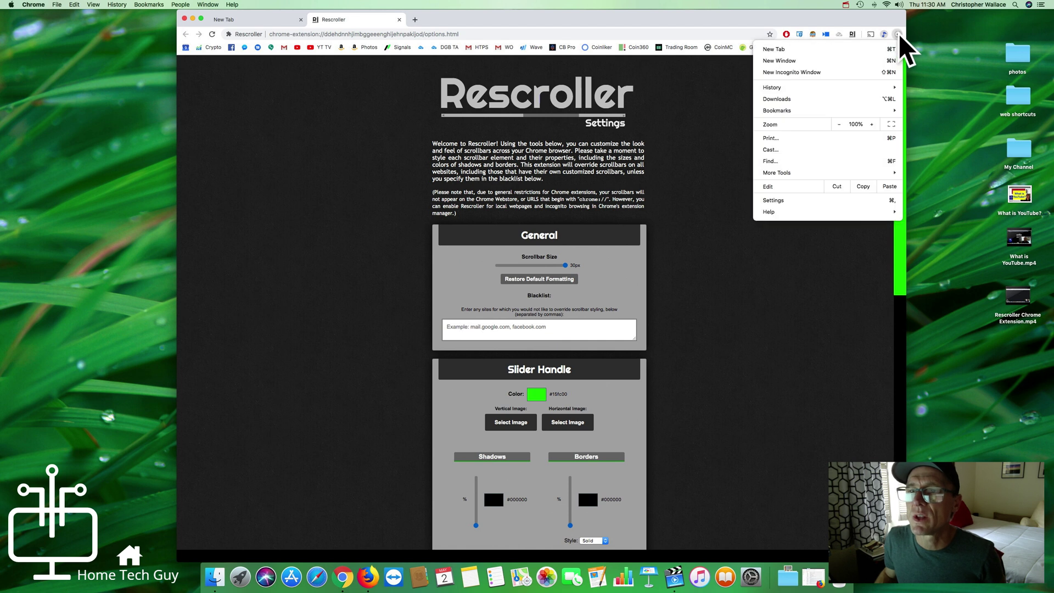
mouse_move(793, 173)
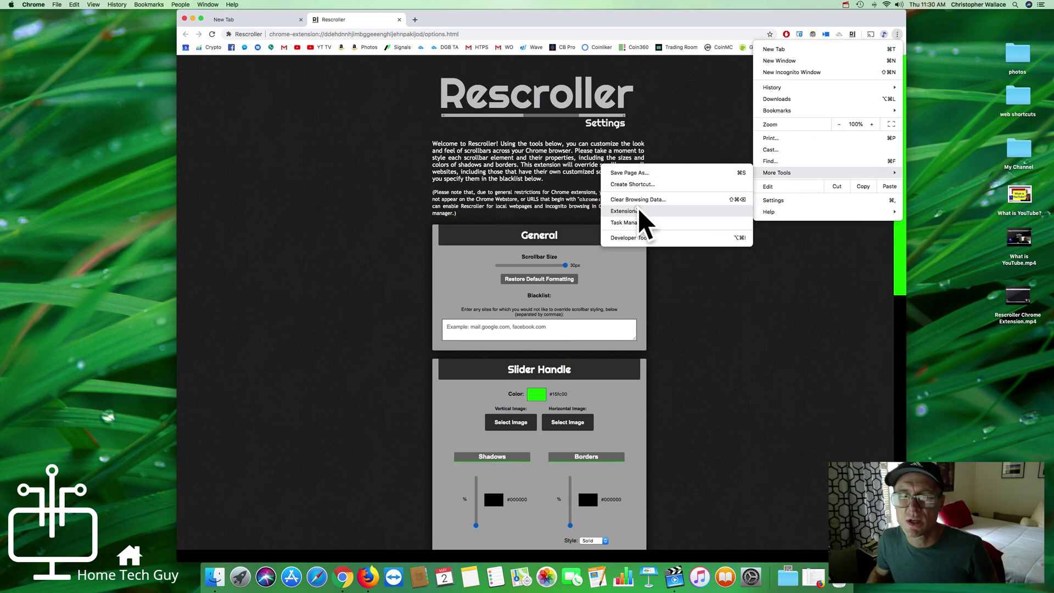
left_click(625, 210)
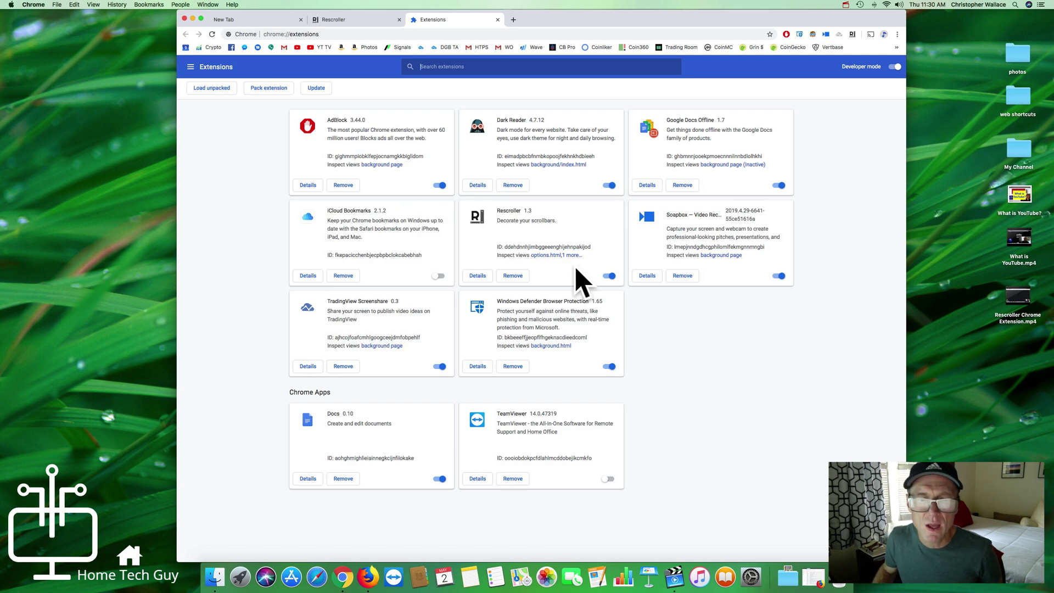
left_click(610, 276)
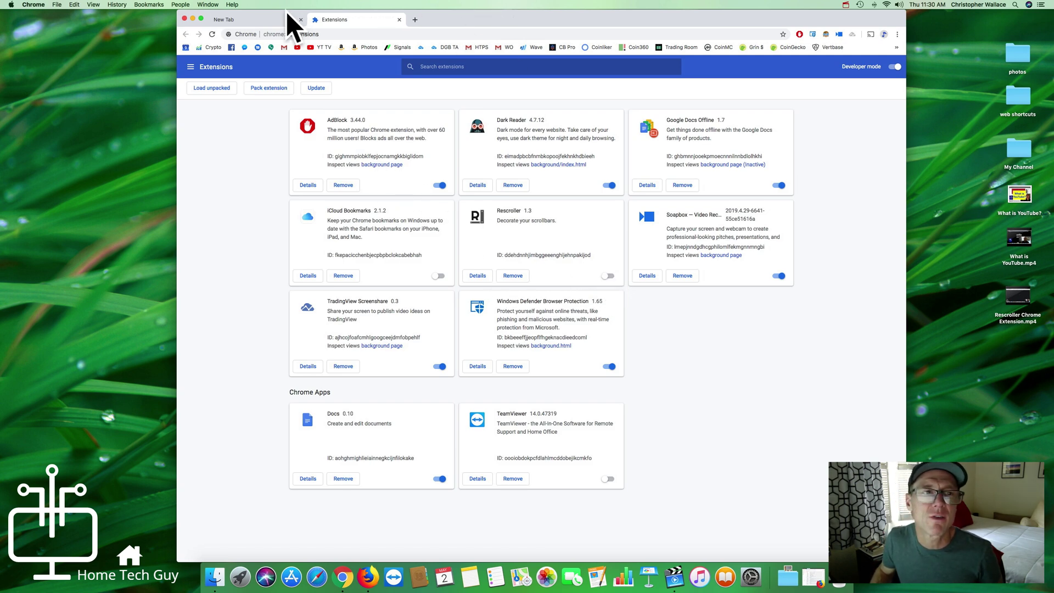
Load news.google.com in the new tab and check how the scrollbar looks and works with Rescroller disabled
left_click(256, 21)
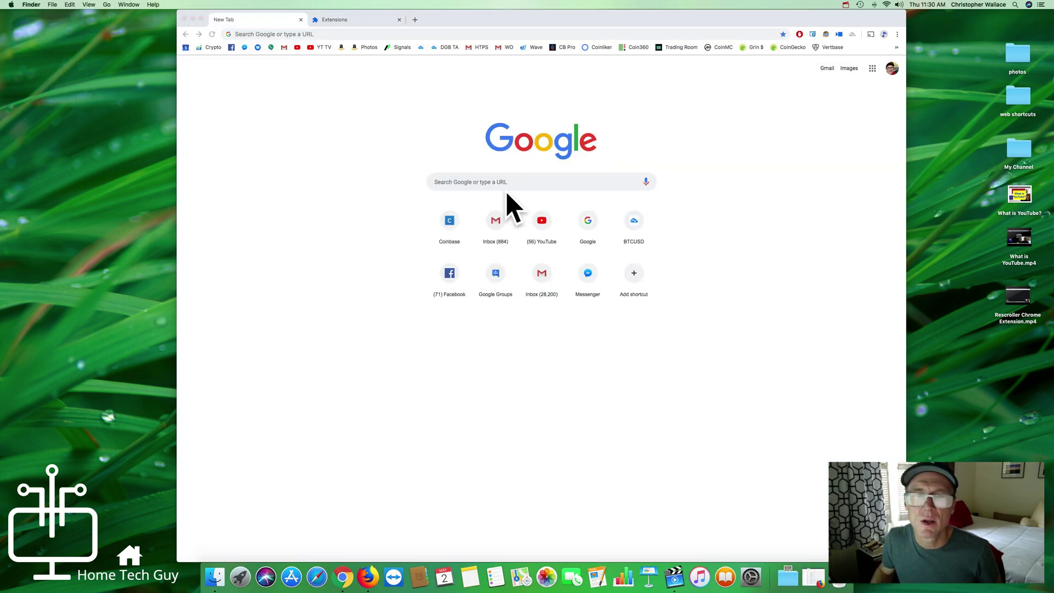
left_click(379, 34)
type("news.google.com")
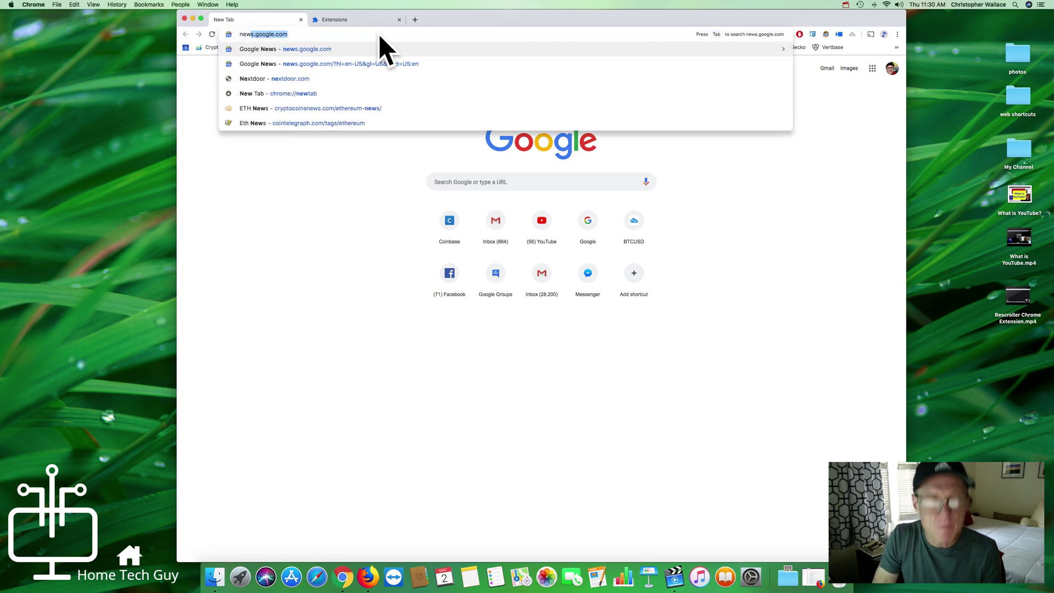
key("Return")
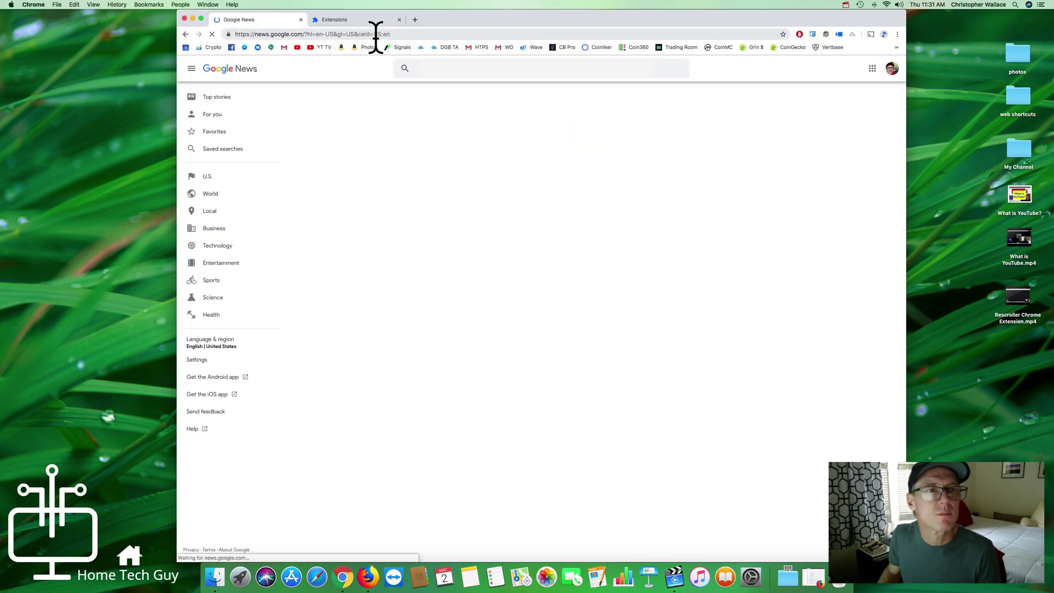
scroll(753, 176, "down", 5)
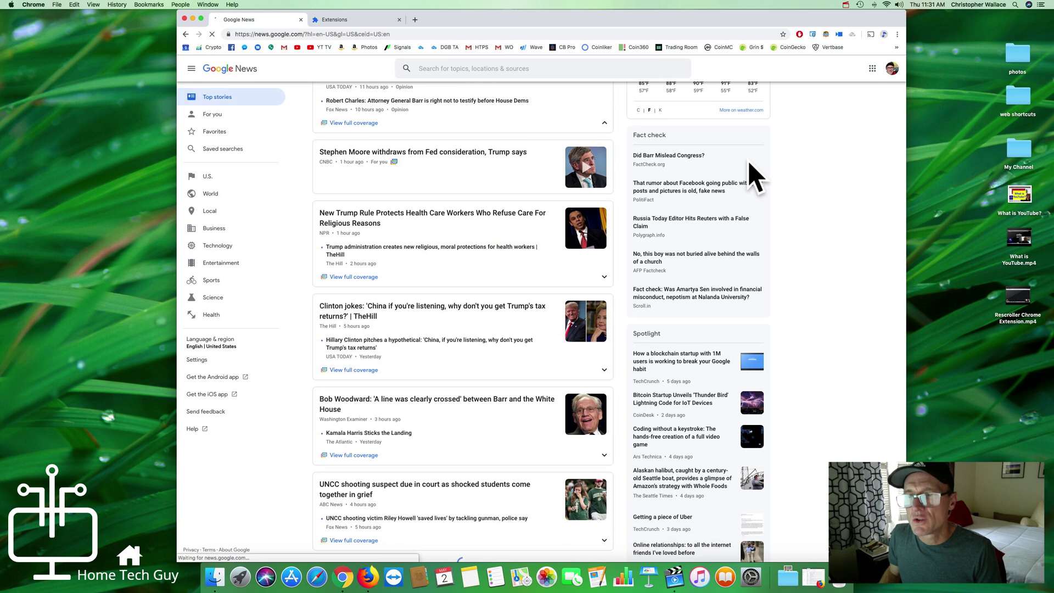
left_click(903, 141)
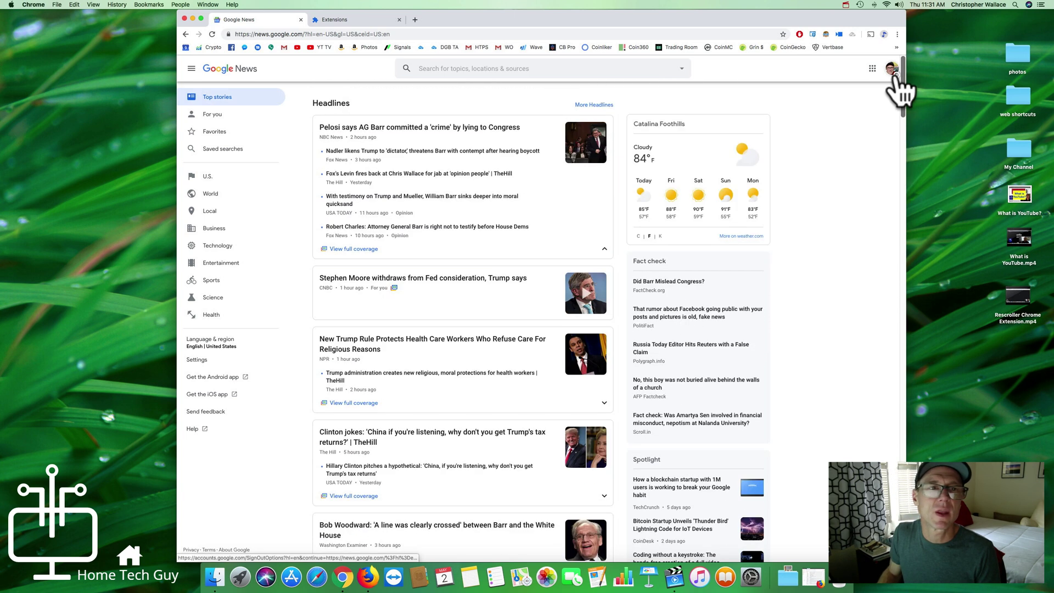
Re-enable the Rescroller extension, and reload Google News to test the customized scrollbar there
left_click(352, 19)
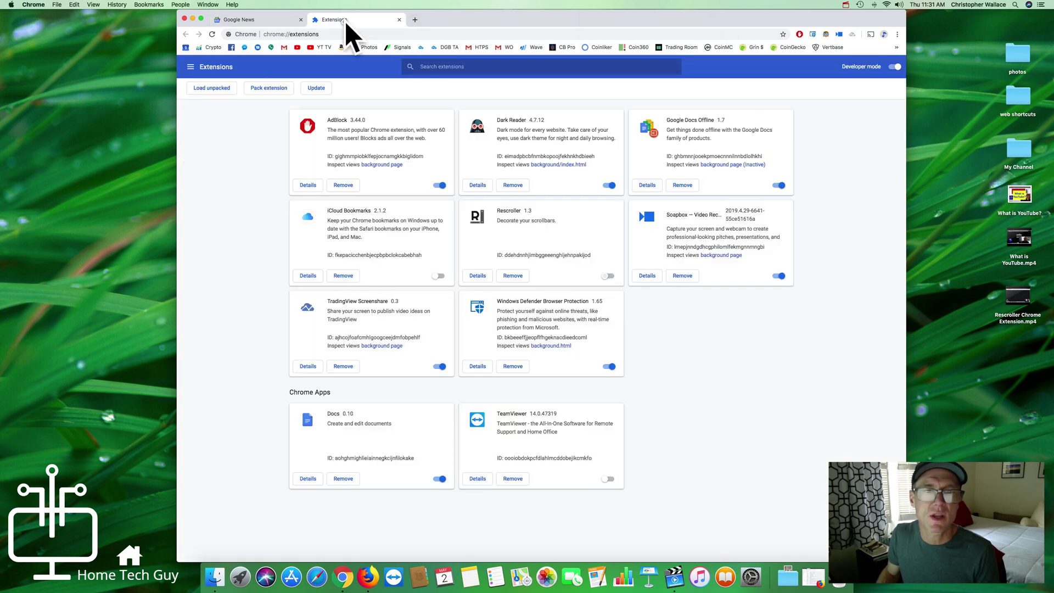
left_click(607, 276)
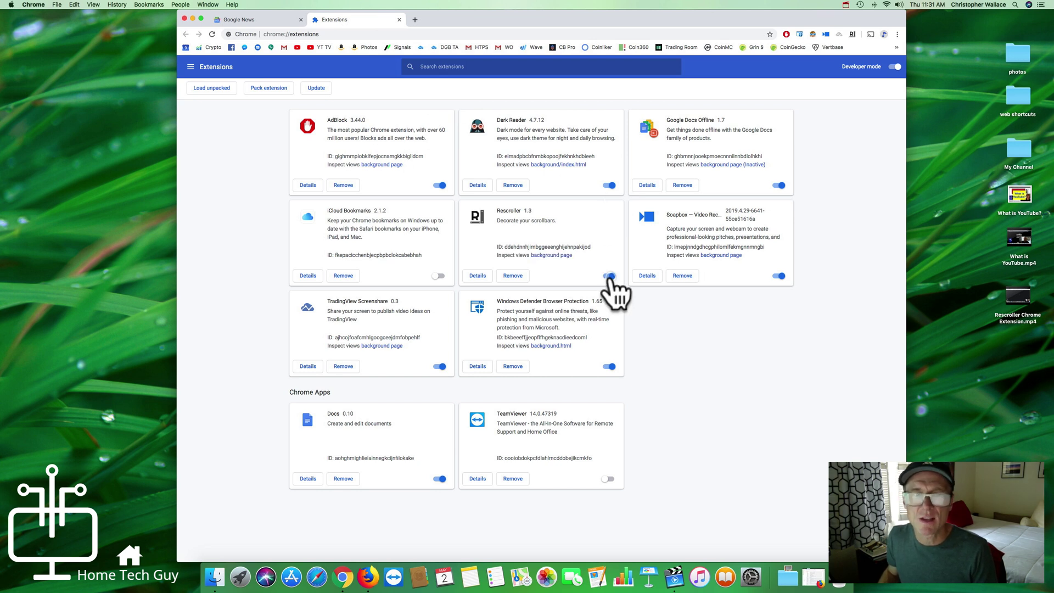
left_click(254, 21)
scroll(816, 219, "down", 5)
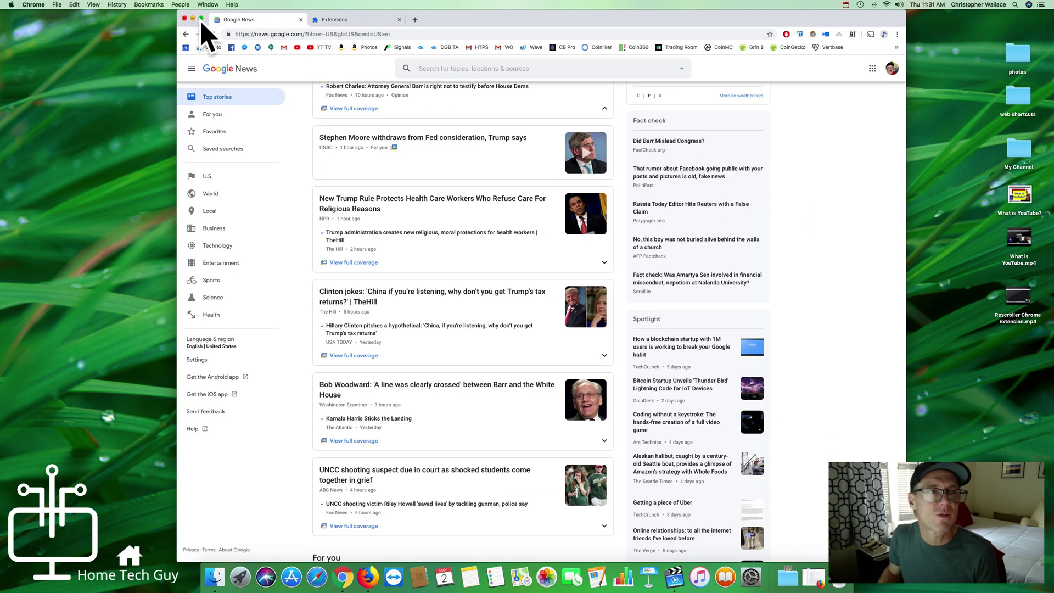
left_click(211, 34)
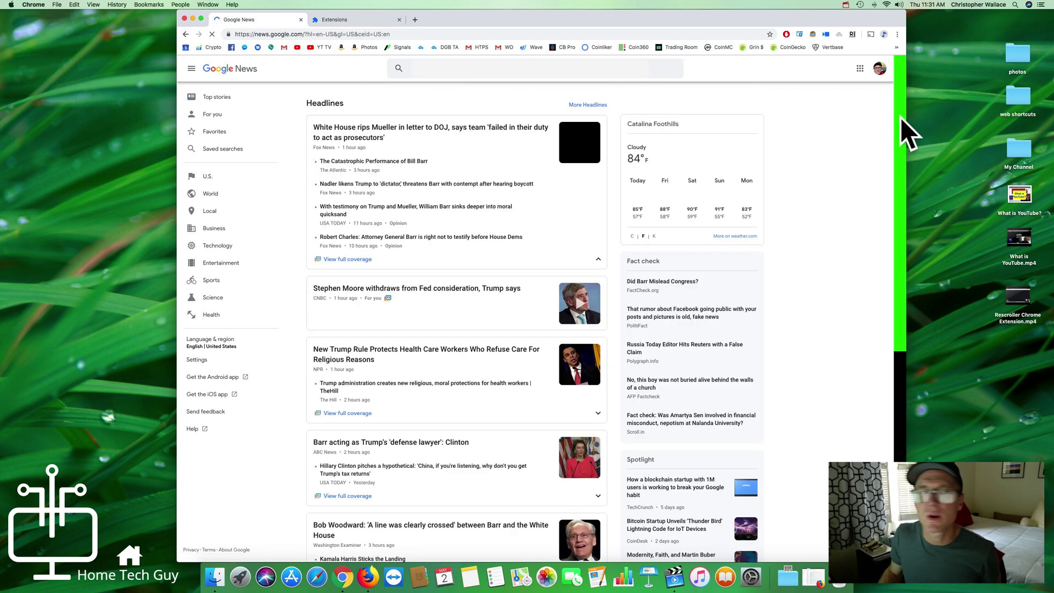
left_click_drag(898, 256, 903, 81)
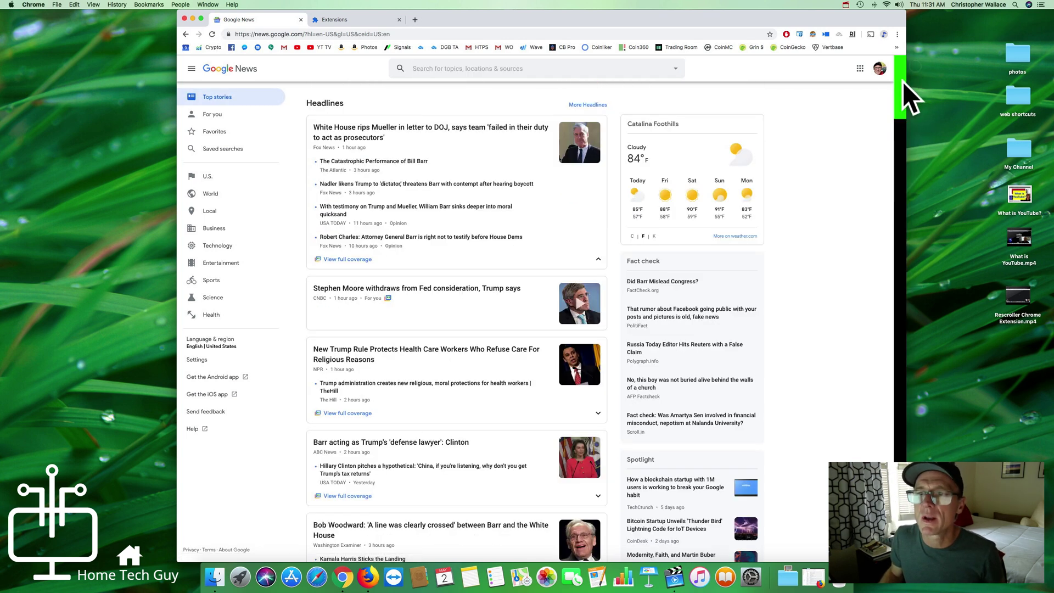
left_click_drag(898, 318, 913, 73)
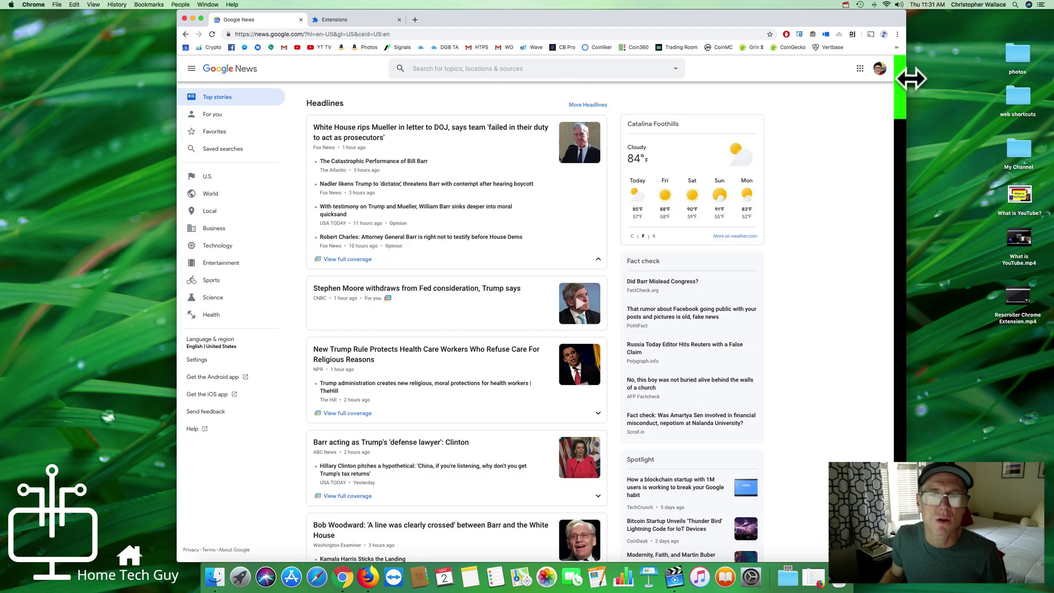